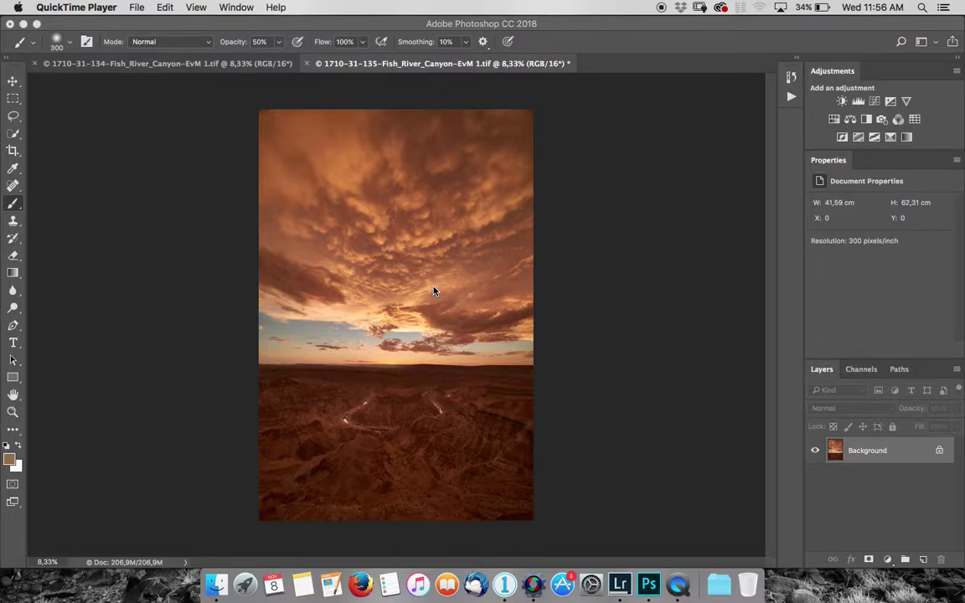
Bring Photoshop forward and zoom in on the horizon sky of the paler 134 image.
left_click(436, 89)
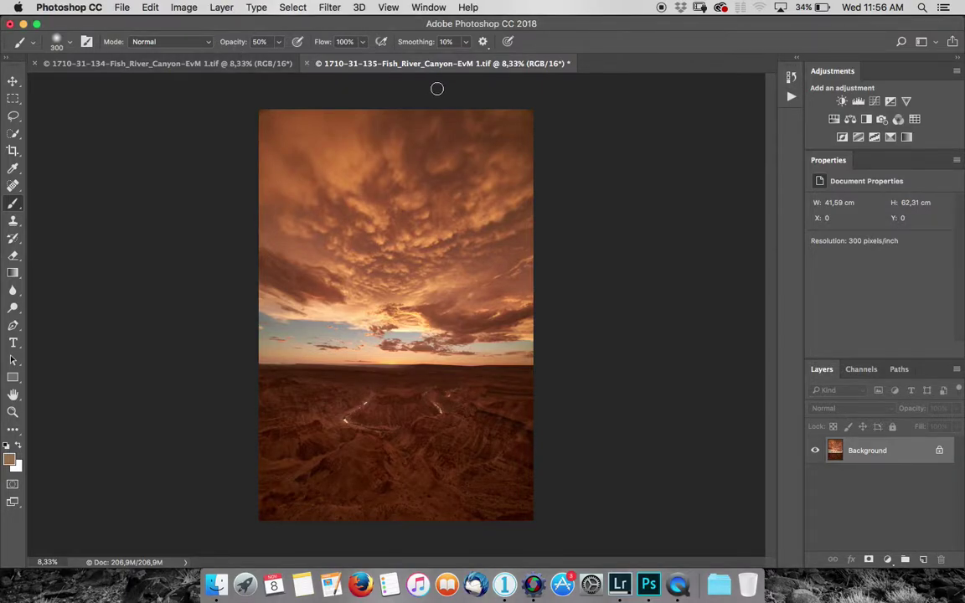
left_click(214, 63)
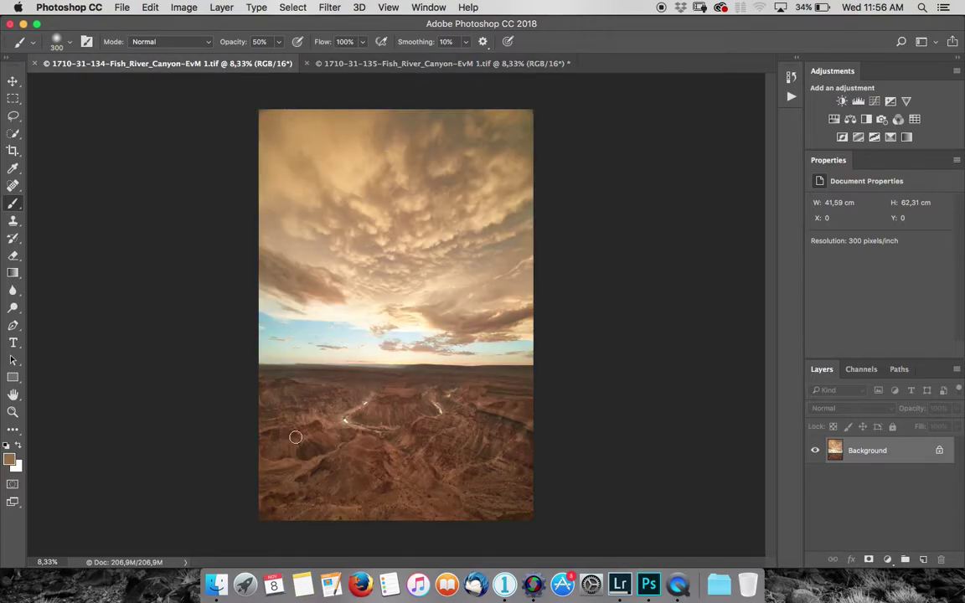
left_click(467, 347)
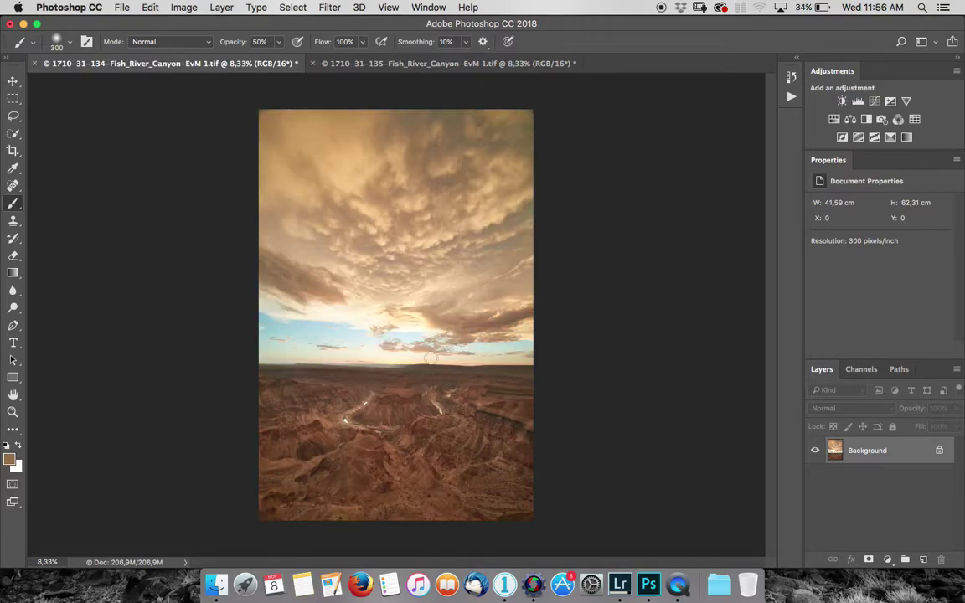
key("z")
mouse_move(415, 415)
left_mouse_down()
mouse_move(469, 400)
mouse_move(445, 423)
mouse_move(437, 370)
mouse_move(471, 329)
mouse_move(476, 300)
mouse_move(350, 312)
mouse_move(467, 393)
left_mouse_up()
left_click(467, 393, "alt")
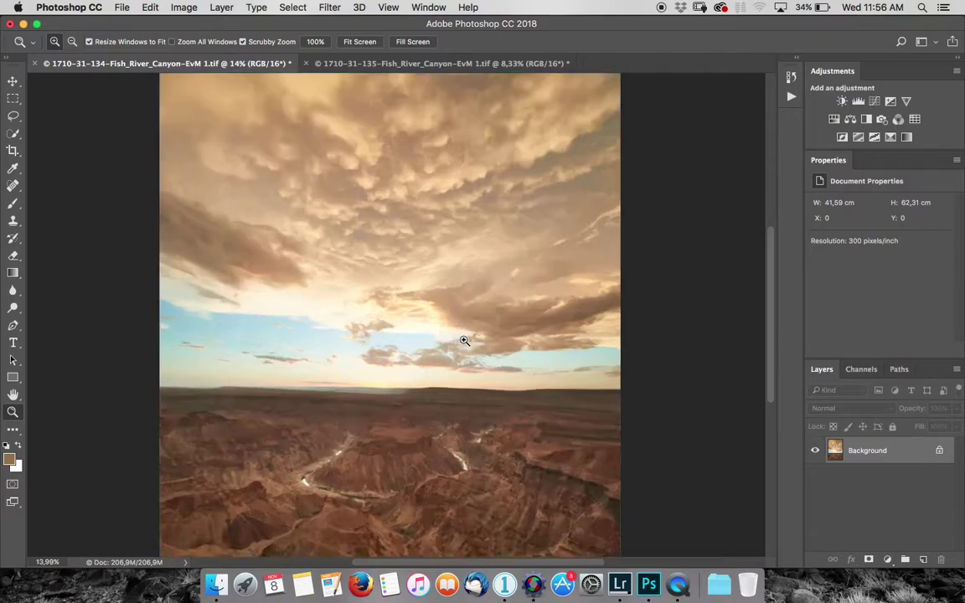
left_click_drag(375, 312, 507, 337)
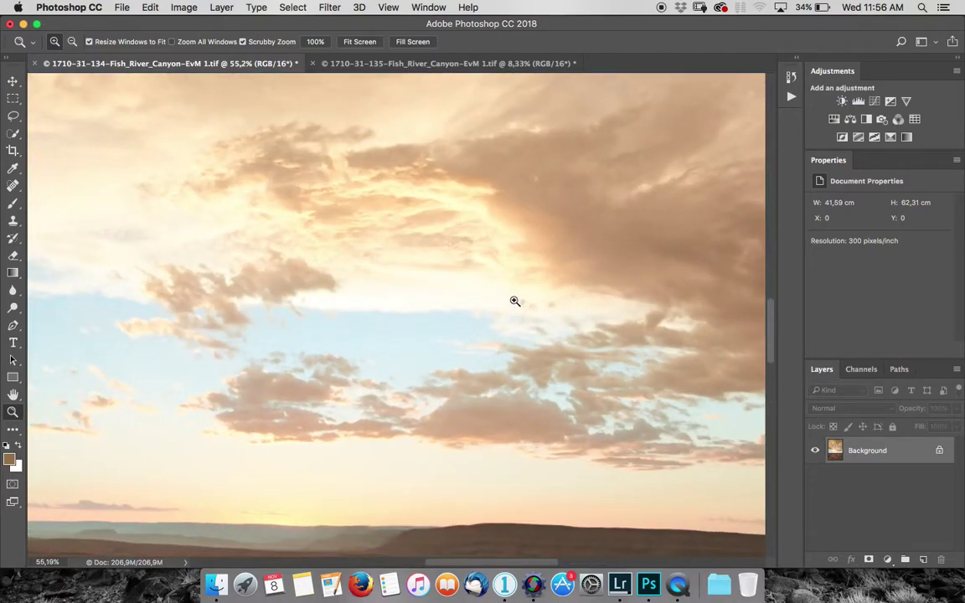
left_click_drag(353, 314, 404, 338)
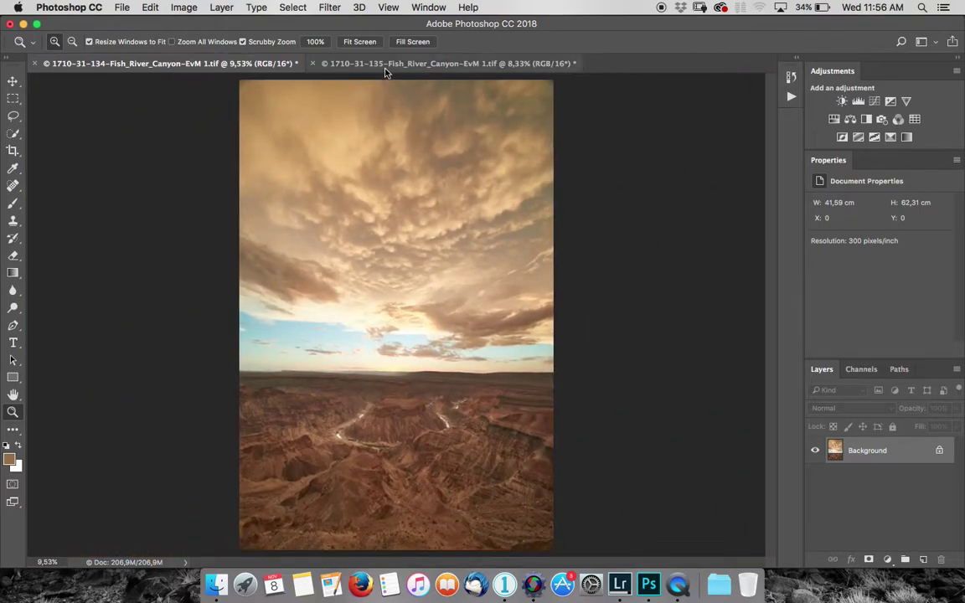
Zoom in on the orange 135 horizon, fit it on screen, and compare both documents, ending on 134.
left_click(348, 63)
left_click_drag(435, 273, 419, 254)
key("super+0")
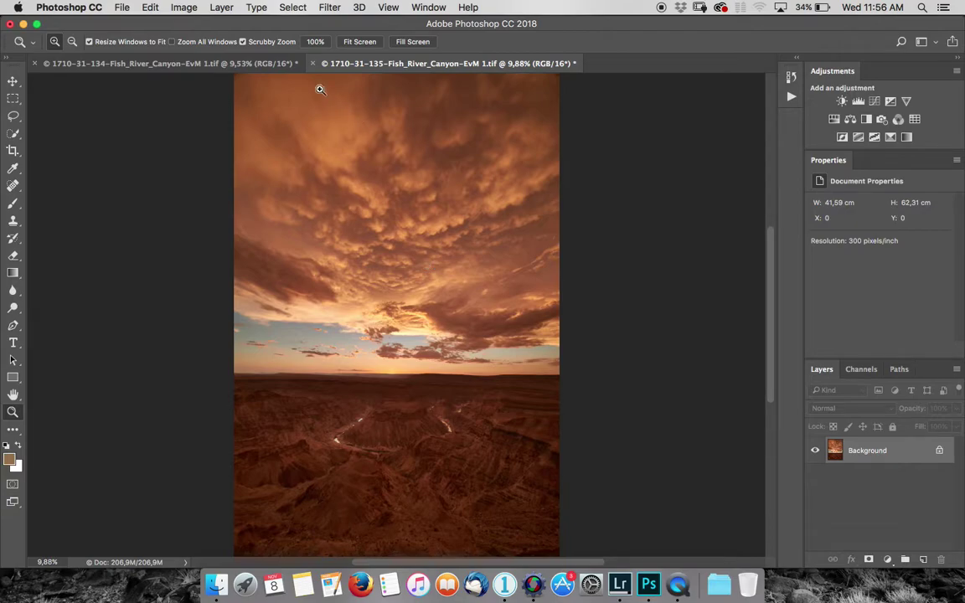
left_click(201, 64)
left_click(373, 65)
left_click(289, 66)
key("ctrl+Tab")
left_click(270, 65)
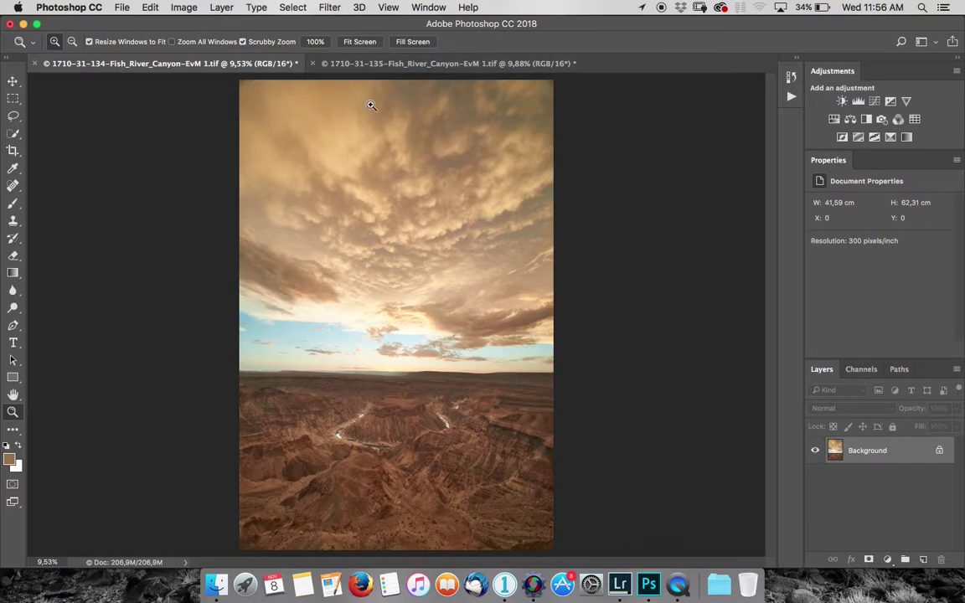
Try Load Files into Stack with the open files, dismiss the unsaved-documents alert, and cancel.
left_click(121, 8)
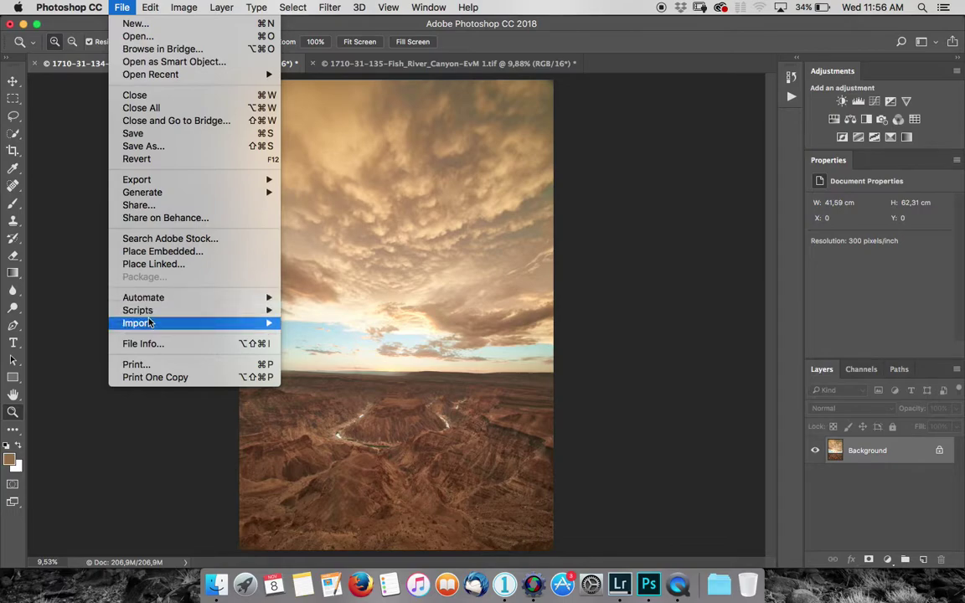
mouse_move(141, 310)
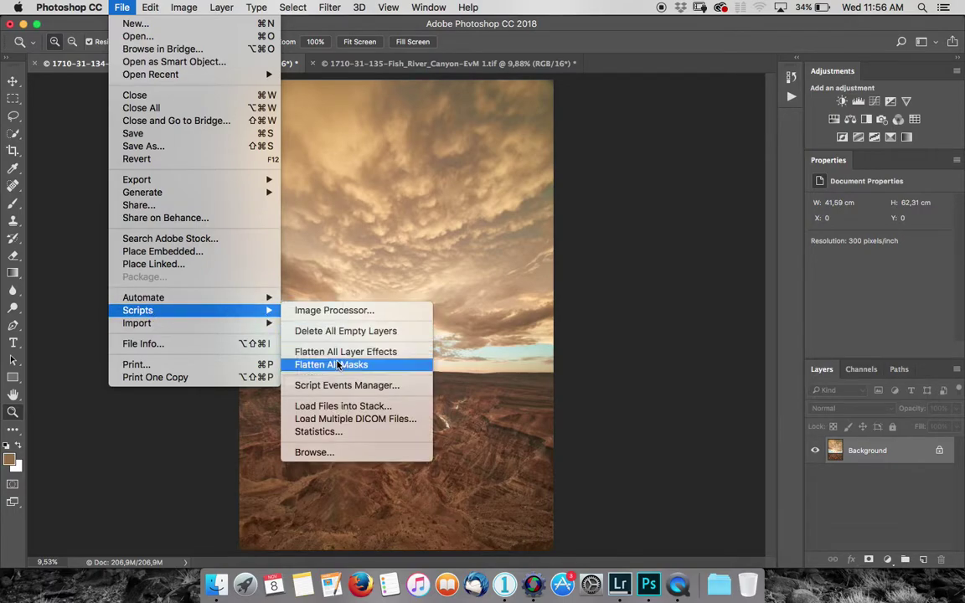
left_click(338, 406)
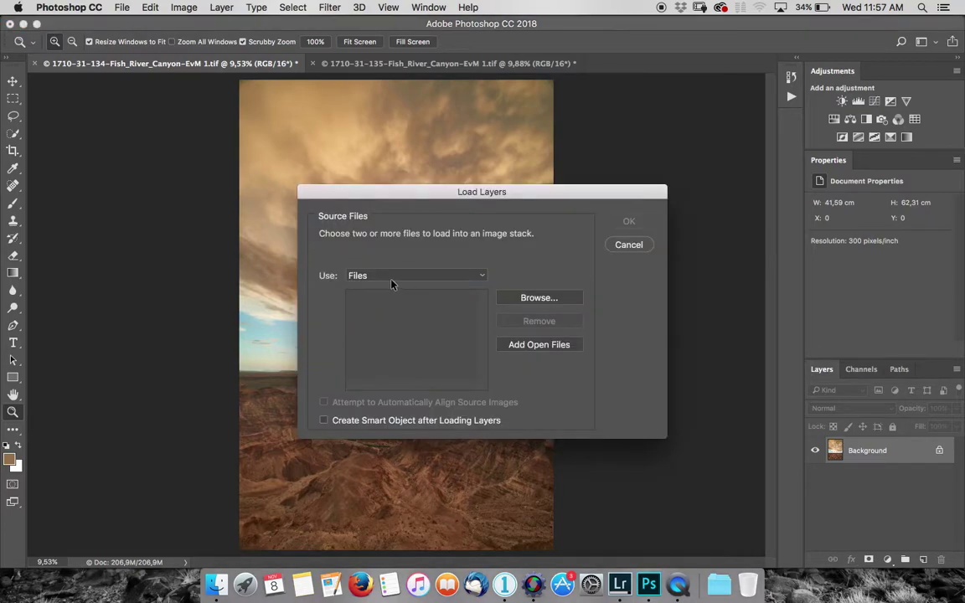
left_click(522, 347)
left_click(578, 311)
left_click(628, 244)
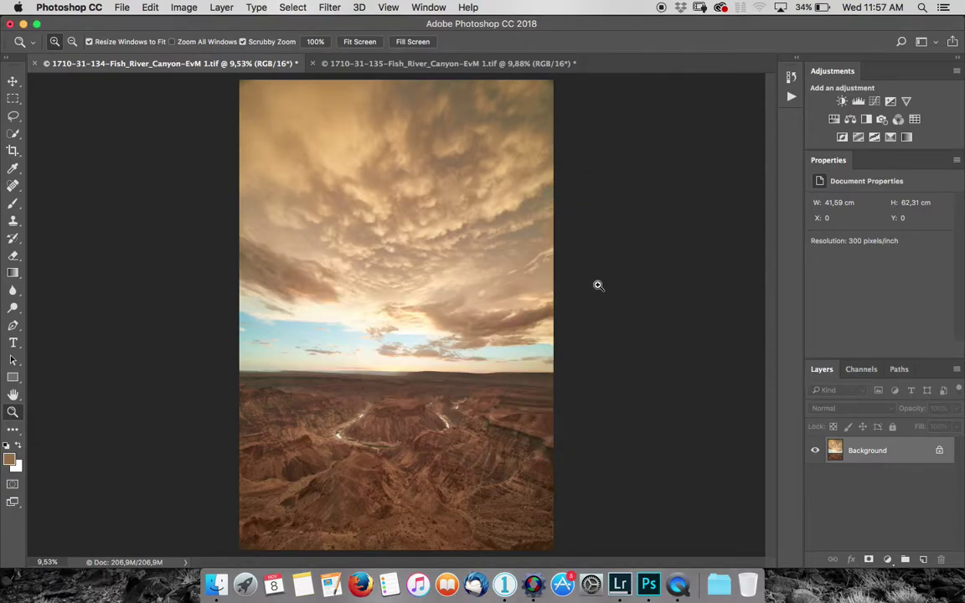
Save the paler 134 document and the orange 135 document.
key("super+s")
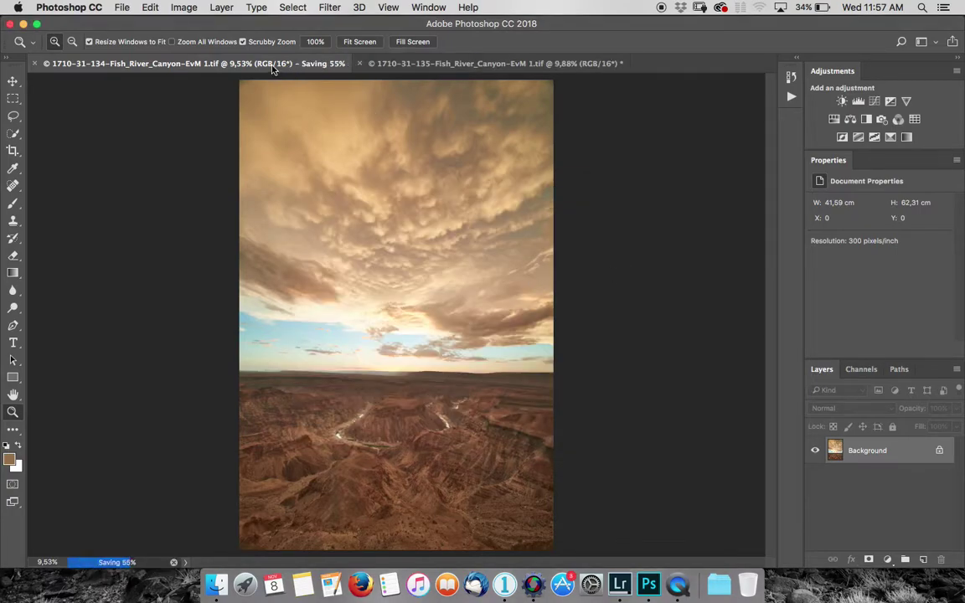
left_click(341, 61)
key("super+s")
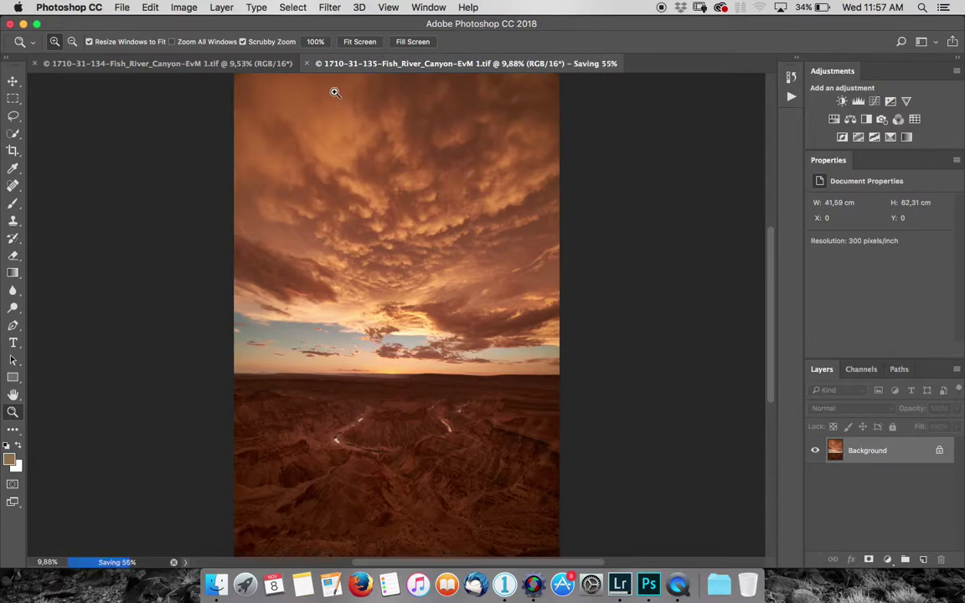
Load the open 134 and 135 files into a stack with Attempt to Automatically Align Source Images ticked.
left_click(122, 7)
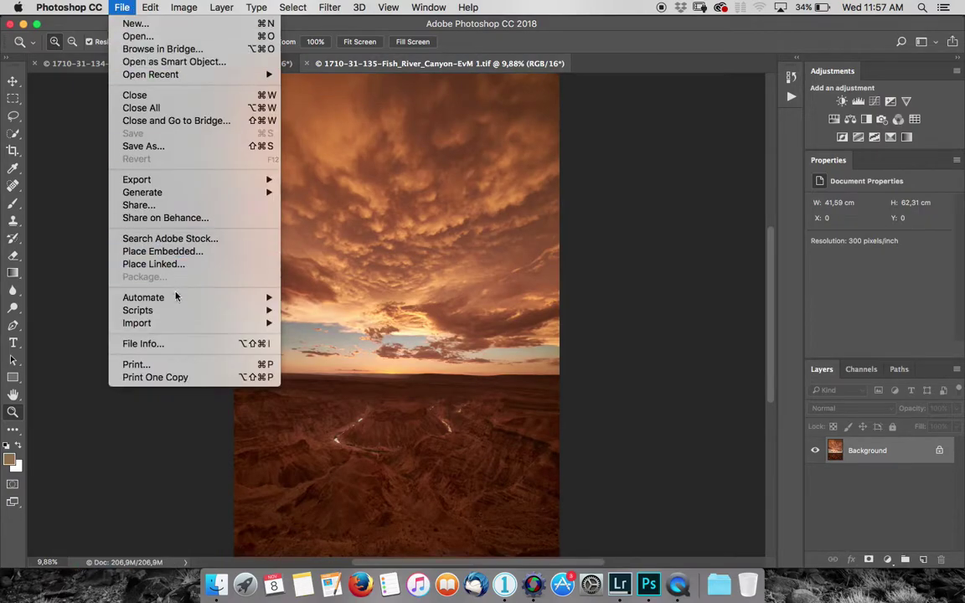
mouse_move(155, 297)
mouse_move(213, 310)
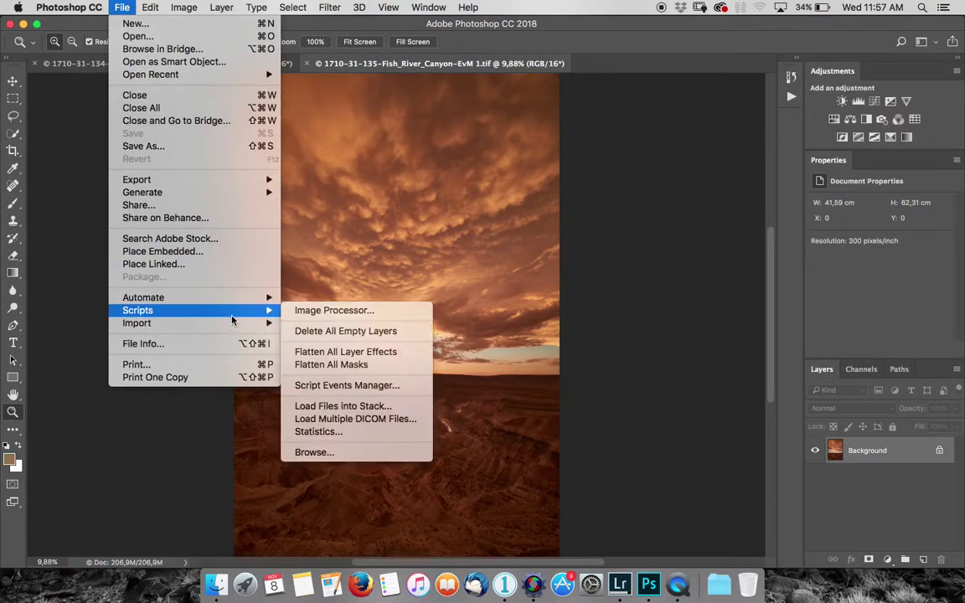
left_click(335, 405)
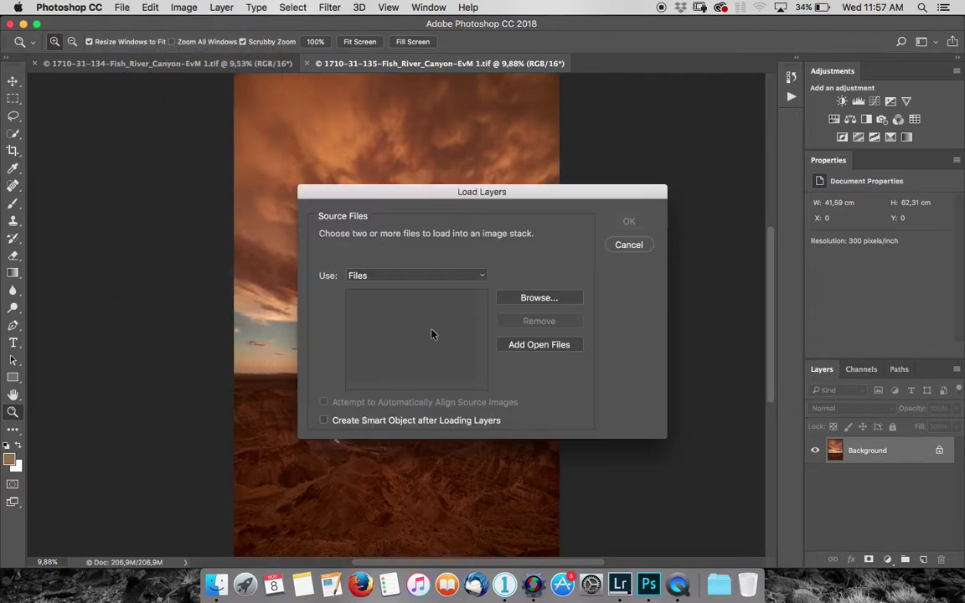
left_click(523, 345)
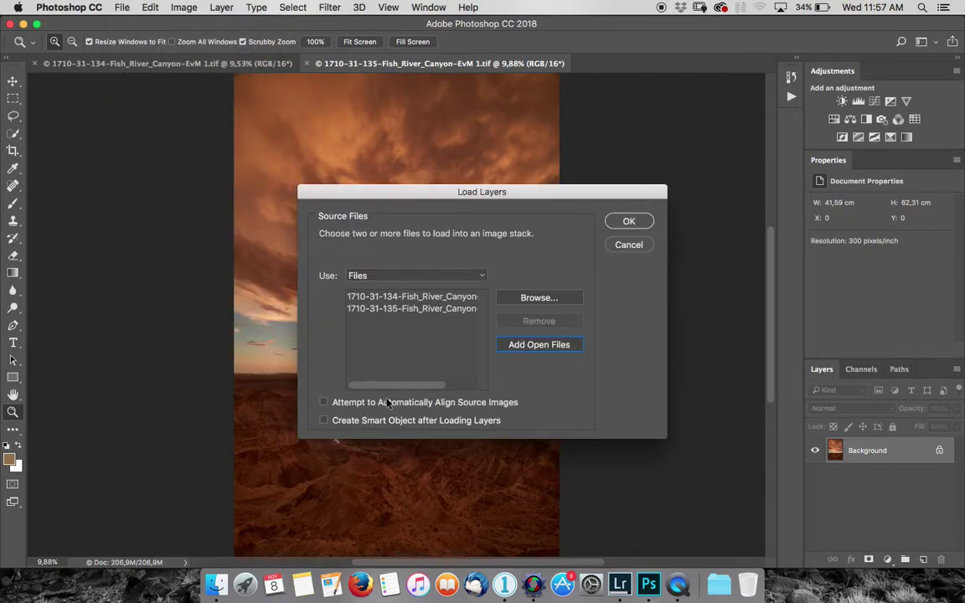
left_click(324, 402)
left_click(630, 221)
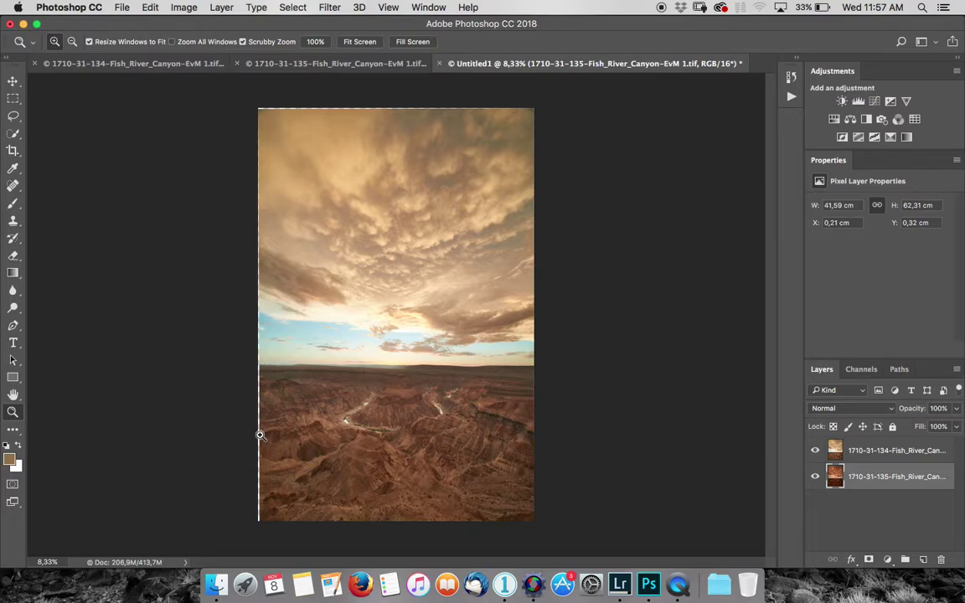
Float the Layers panel beside the canyon image, stretch it taller, and select the 134 and 135 layers.
left_click_drag(259, 430, 314, 415)
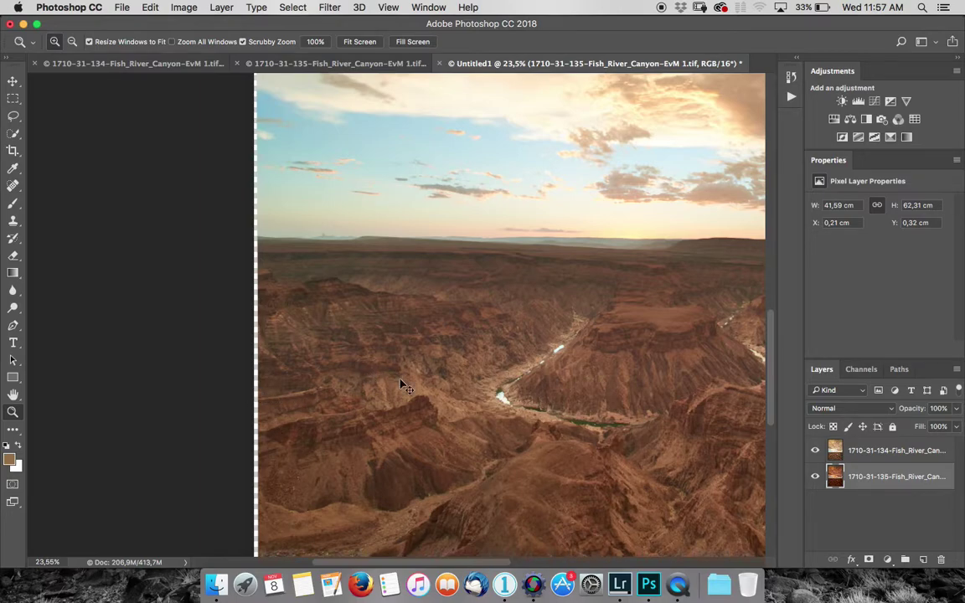
left_click_drag(419, 382, 400, 380)
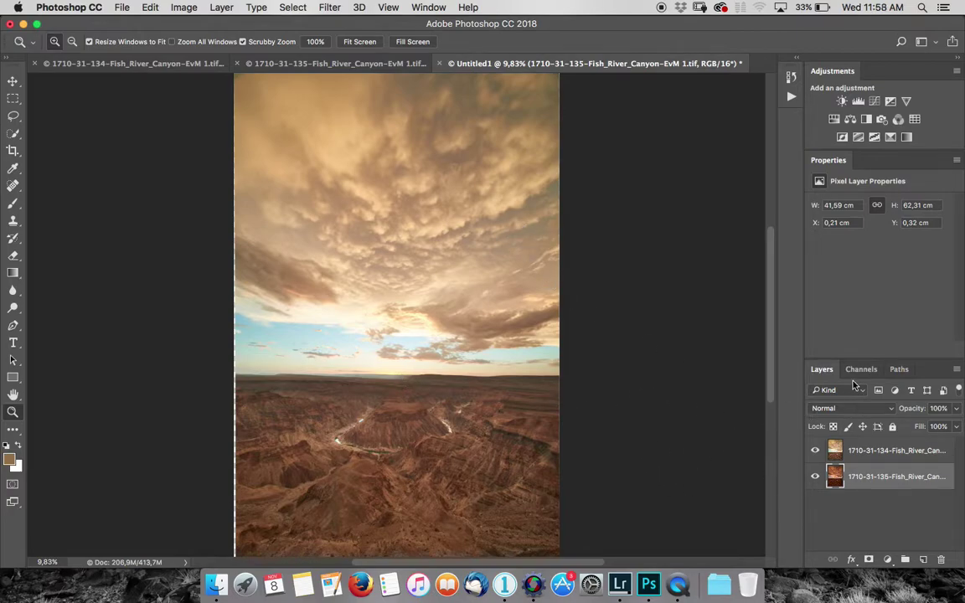
left_click_drag(824, 372, 598, 144)
left_click_drag(661, 465, 663, 517)
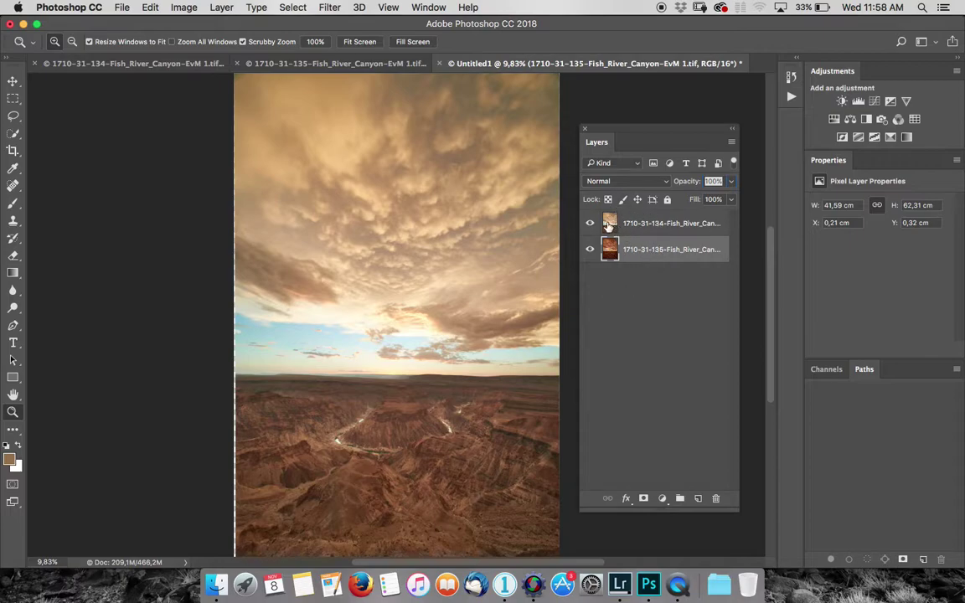
left_click(653, 234)
left_click(656, 249)
Toggle the paler 134 top layer's visibility repeatedly to compare it with the orange 135 image.
left_click(589, 223)
left_click(590, 224)
left_click(590, 224)
left_click(589, 224)
left_click(590, 223)
left_click(590, 225)
left_click(589, 224)
left_click(590, 226)
left_click(590, 228)
left_click(590, 224)
left_click(621, 223)
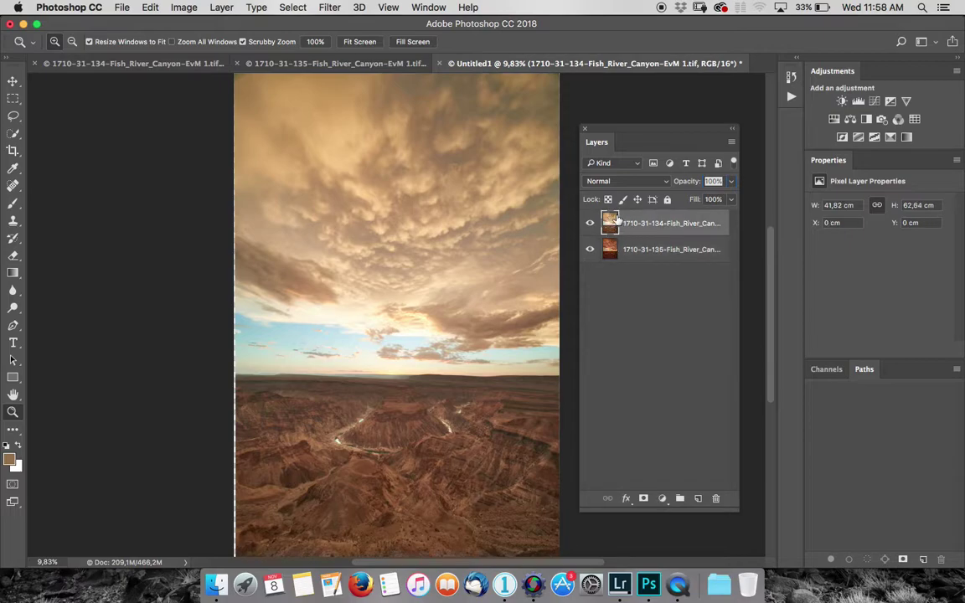
left_click(589, 223)
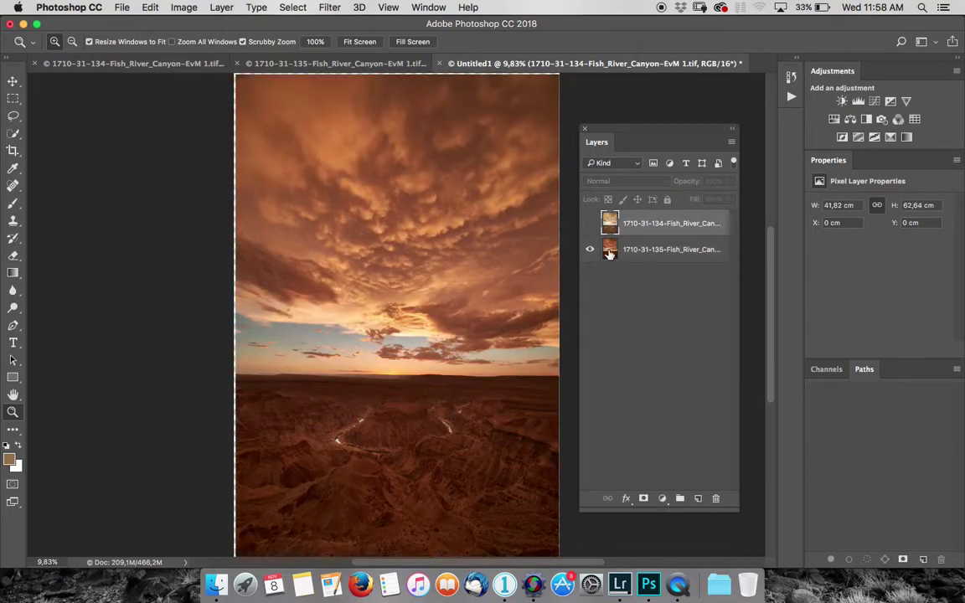
left_click(590, 223)
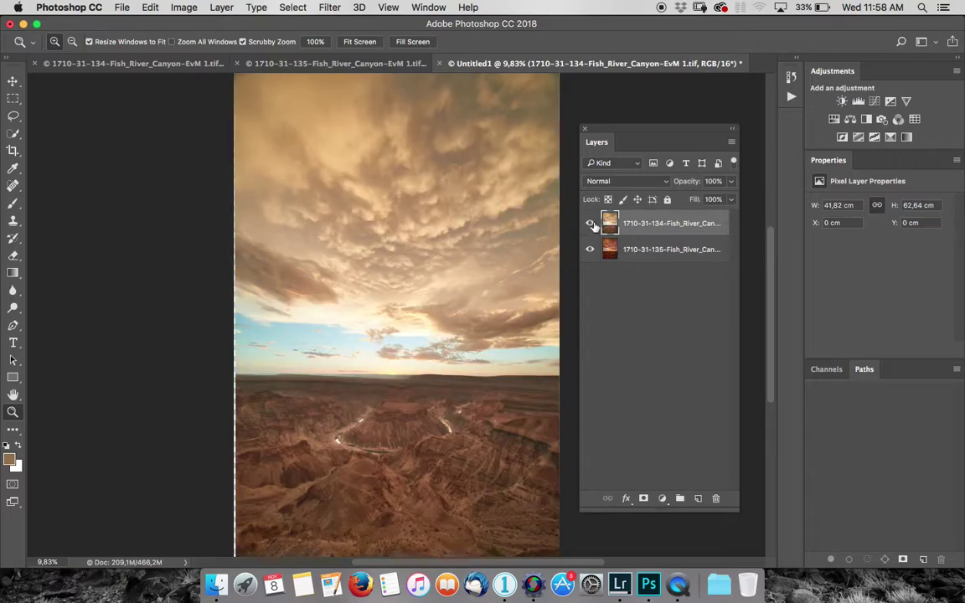
left_click(590, 224)
left_click(590, 224)
Move the orange 135 layer above 134, toggle its visibility to compare, then deselect the layers.
left_click_drag(648, 251, 647, 214)
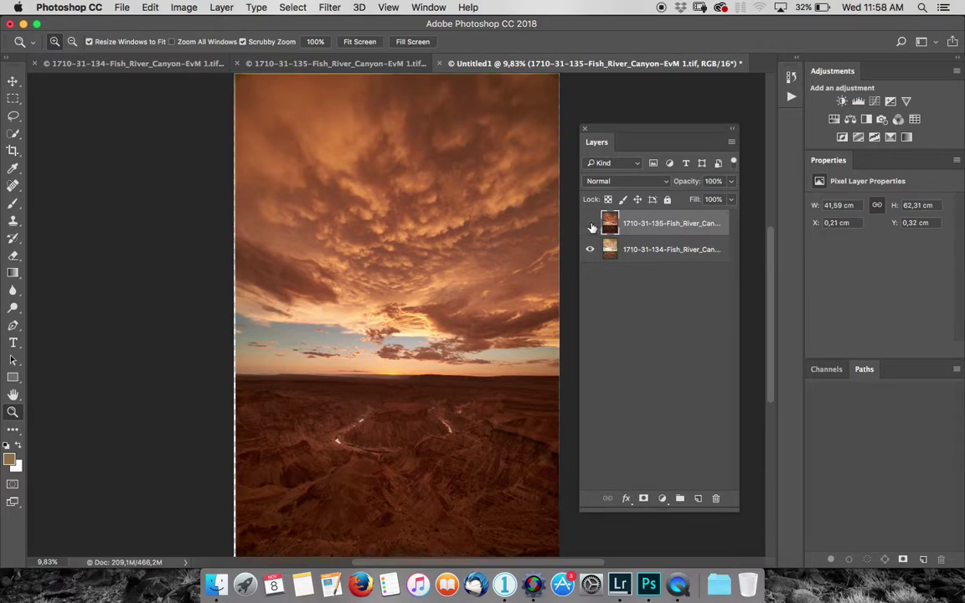
left_click(590, 225)
left_click(590, 225)
left_click(589, 224)
left_click(590, 225)
left_click(589, 224)
left_click(589, 224)
left_click(590, 225)
left_click(591, 225)
left_click(590, 224)
left_click(590, 224)
left_click(589, 225)
left_click(589, 224)
left_click(589, 225)
left_click(589, 224)
left_click(590, 225)
left_click(590, 224)
left_click(638, 303)
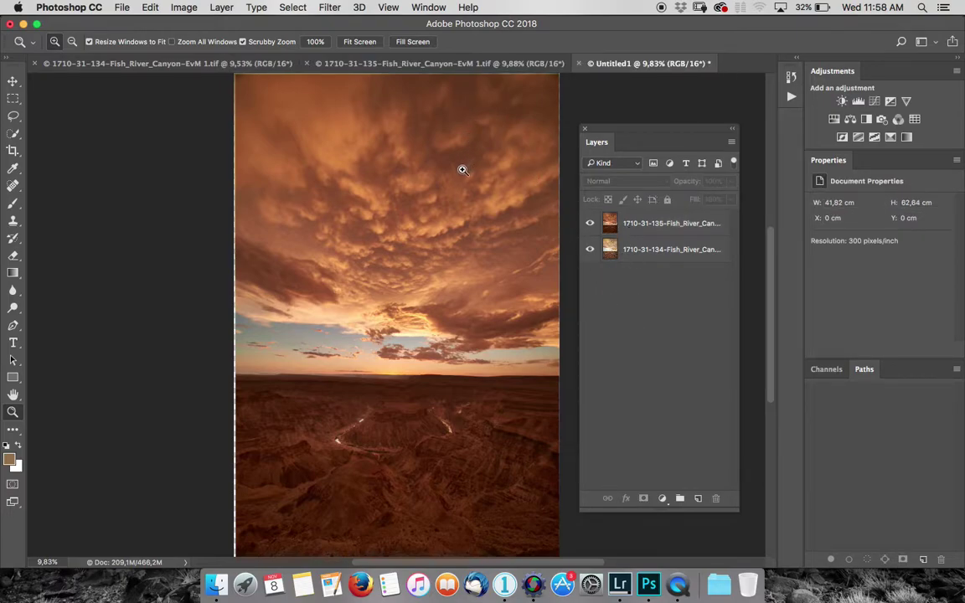
Crop a sliver off the top, left, bottom and right edges of the composite.
key("c")
left_click_drag(402, 84, 397, 77)
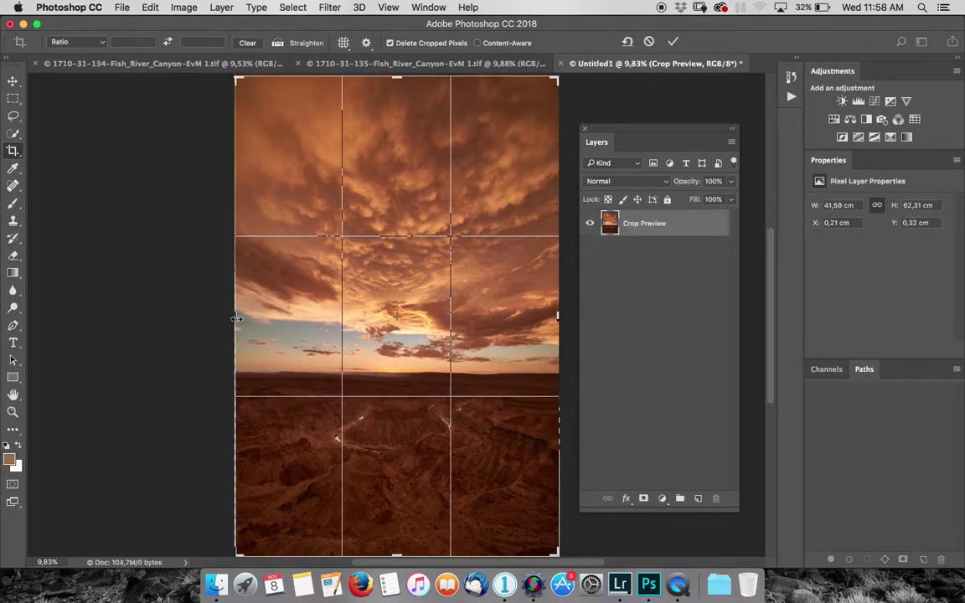
left_click_drag(235, 320, 238, 326)
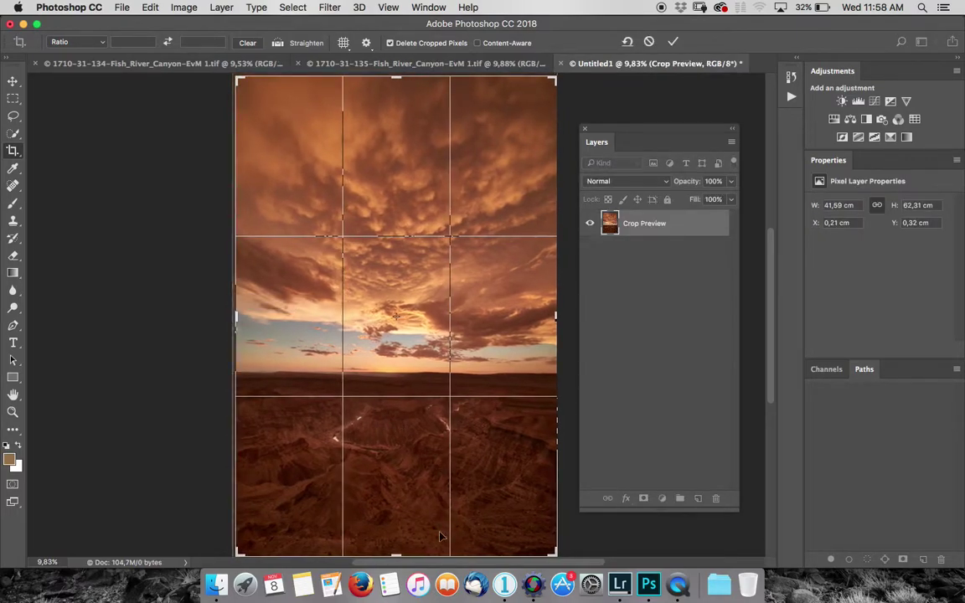
left_click_drag(396, 553, 397, 550)
left_click_drag(555, 316, 553, 317)
key("Return")
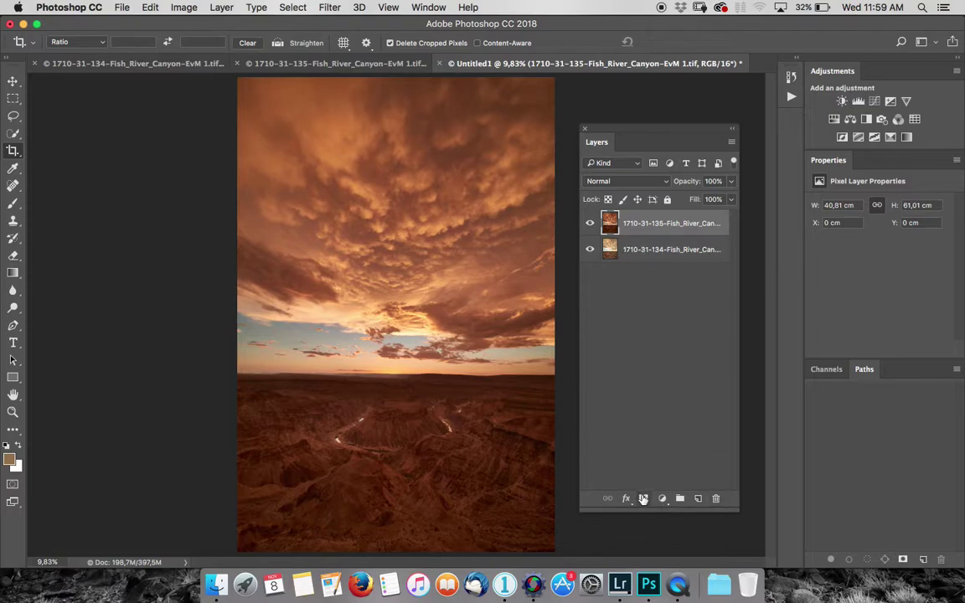
Add a white layer mask to the orange 135 layer.
left_click(643, 498)
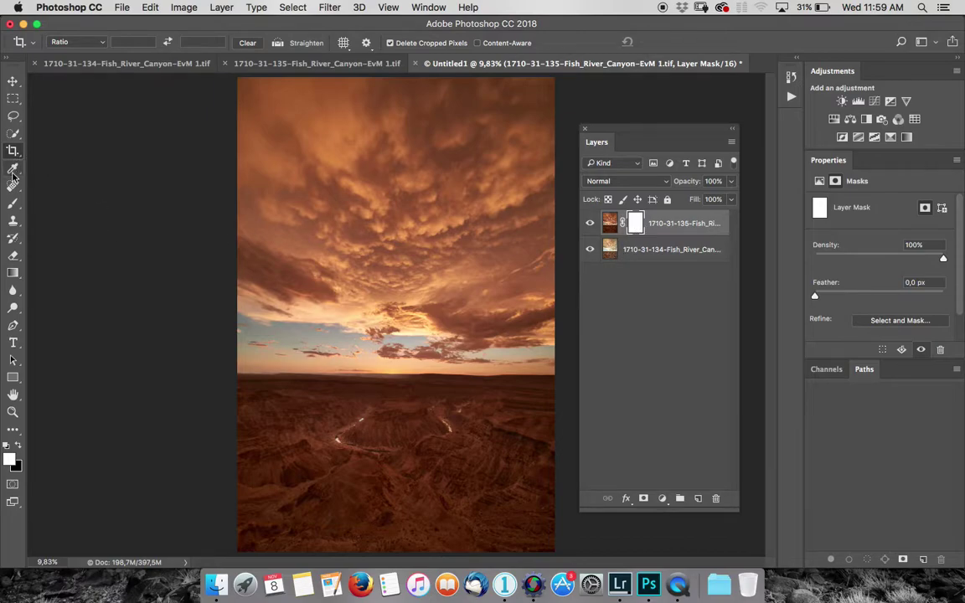
Paint black 50% brush strokes over the sky and horizon on the 135 layer's mask.
left_click(13, 205)
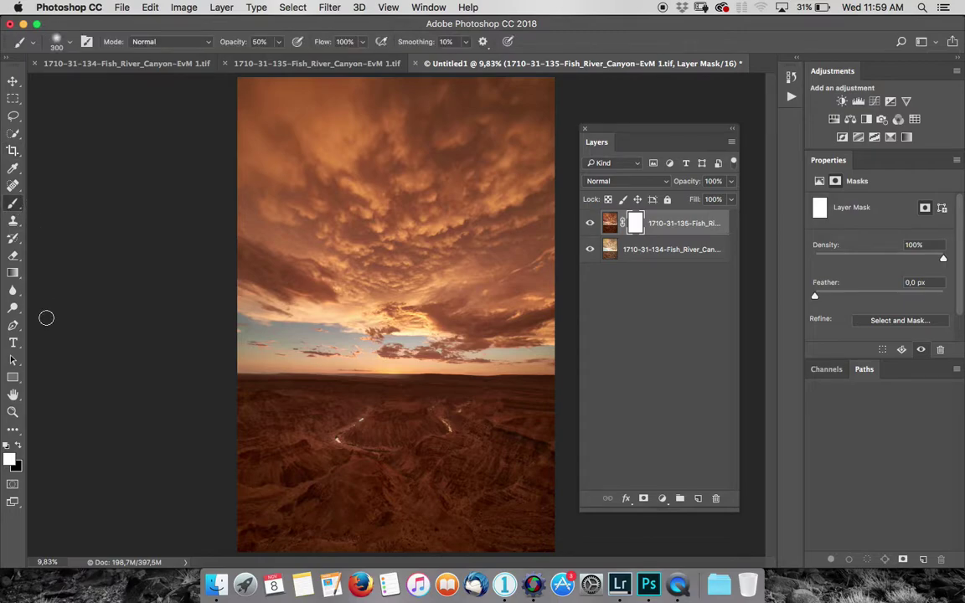
left_click(18, 446)
left_click_drag(269, 334, 330, 248)
mouse_move(348, 389)
left_mouse_down()
mouse_move(383, 280)
mouse_move(392, 368)
mouse_move(297, 221)
mouse_move(375, 149)
left_mouse_up()
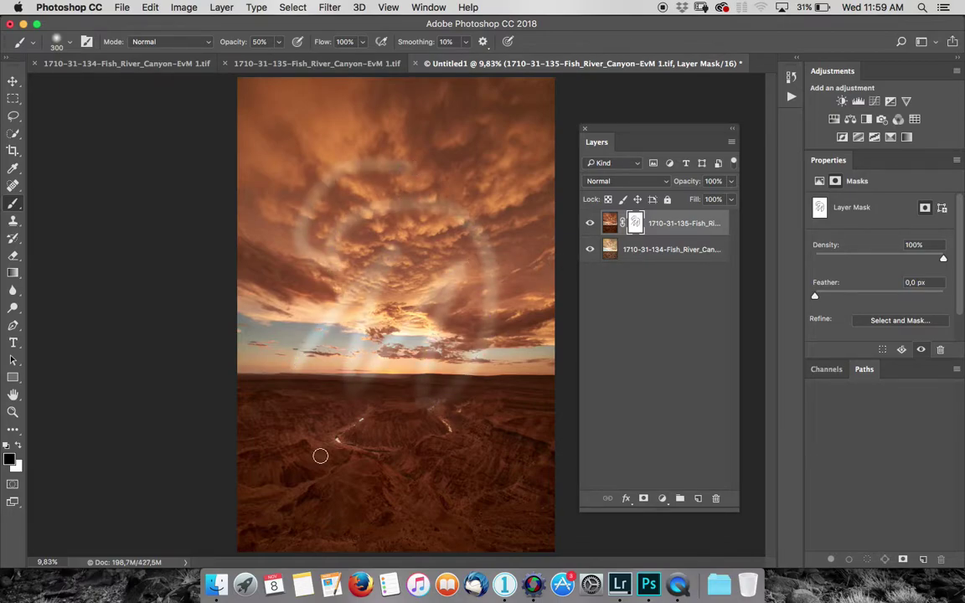
mouse_move(286, 408)
left_mouse_down()
mouse_move(404, 416)
mouse_move(402, 379)
left_mouse_up()
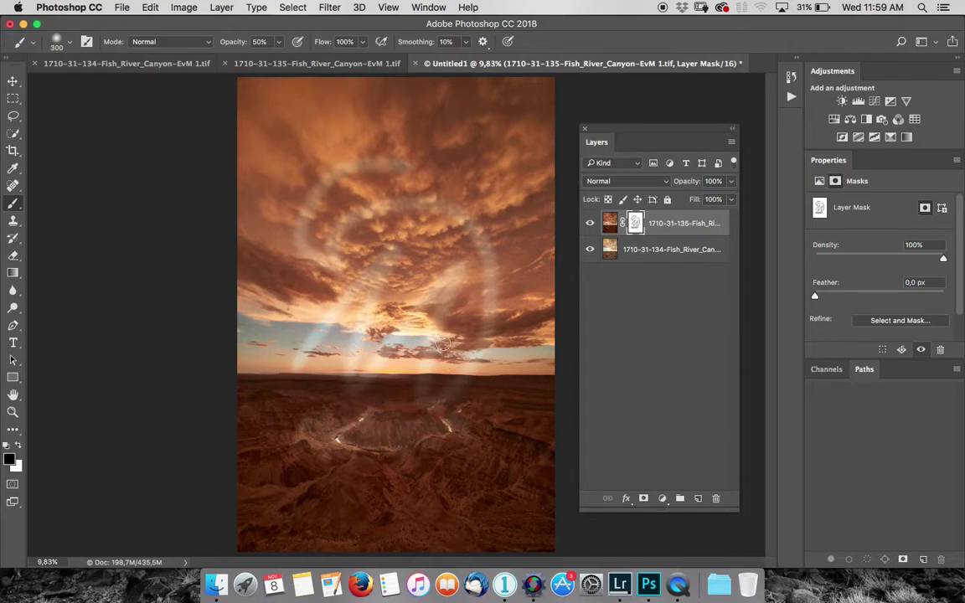
mouse_move(305, 224)
left_mouse_down()
mouse_move(276, 305)
mouse_move(252, 270)
mouse_move(311, 285)
mouse_move(272, 119)
left_mouse_up()
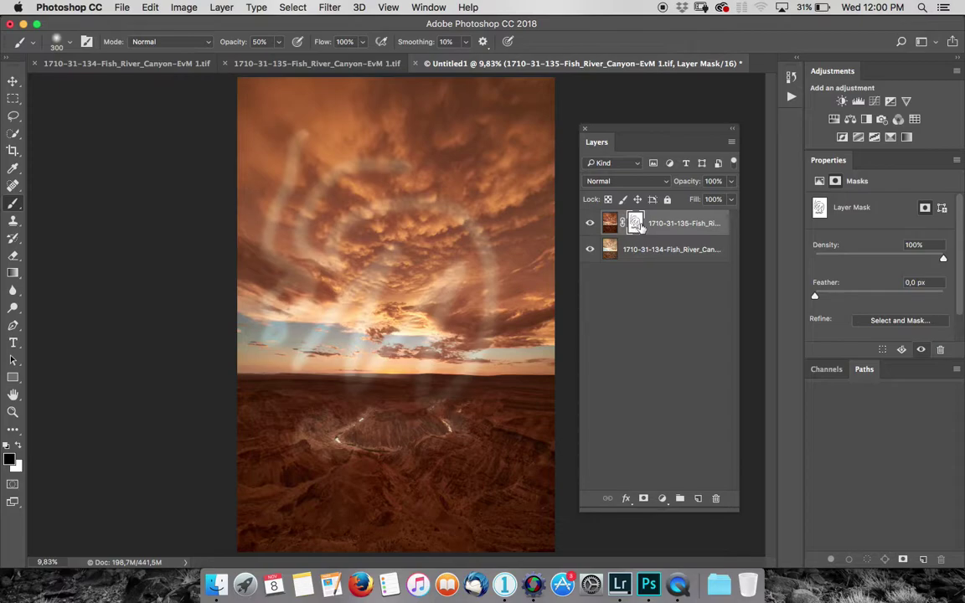
View the mask, add a few more strokes, then drag the mask to the trash and delete it.
left_click(635, 222, "alt")
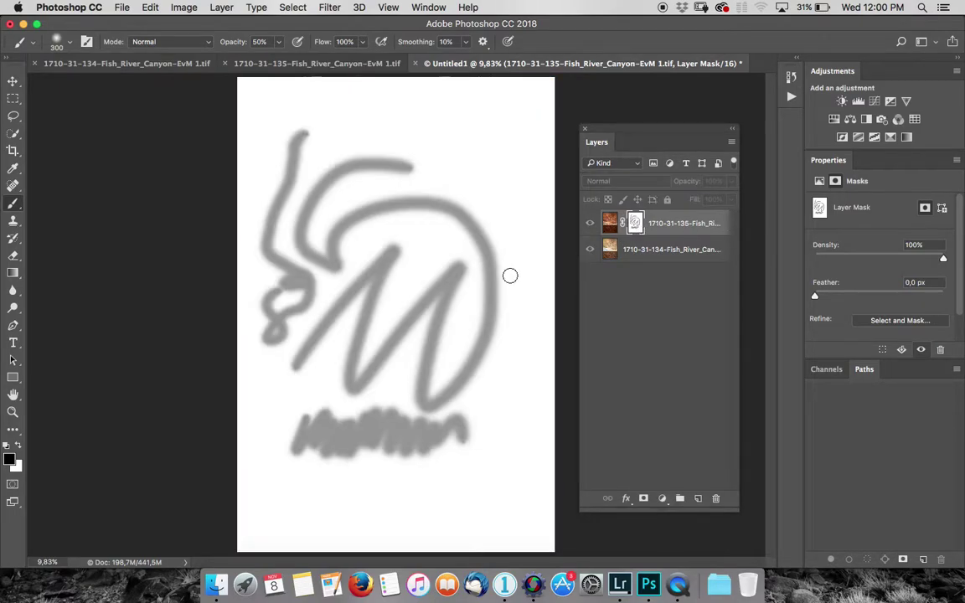
left_click_drag(415, 265, 433, 245)
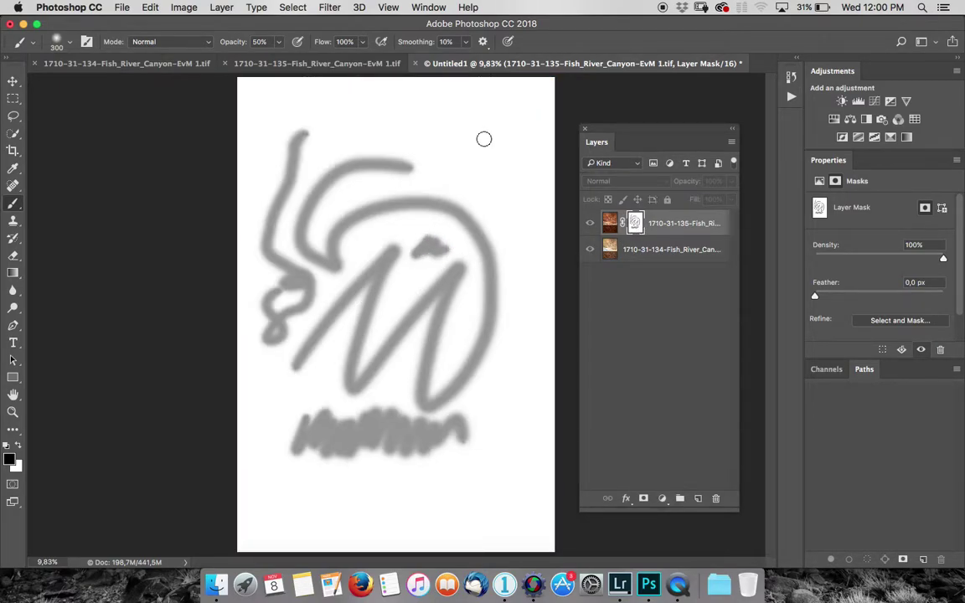
left_click_drag(471, 132, 494, 169)
left_click_drag(390, 119, 441, 148)
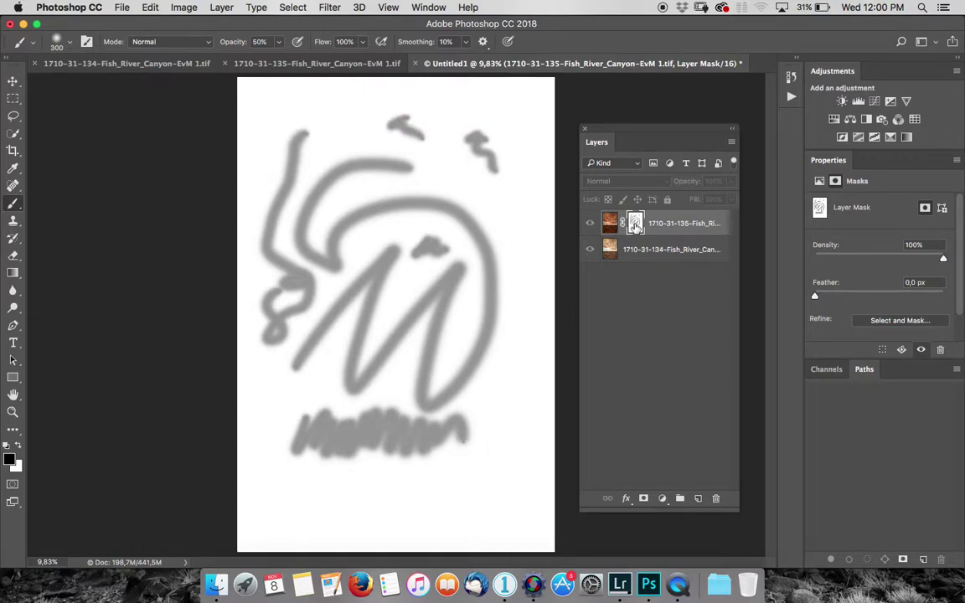
left_click_drag(635, 222, 715, 498)
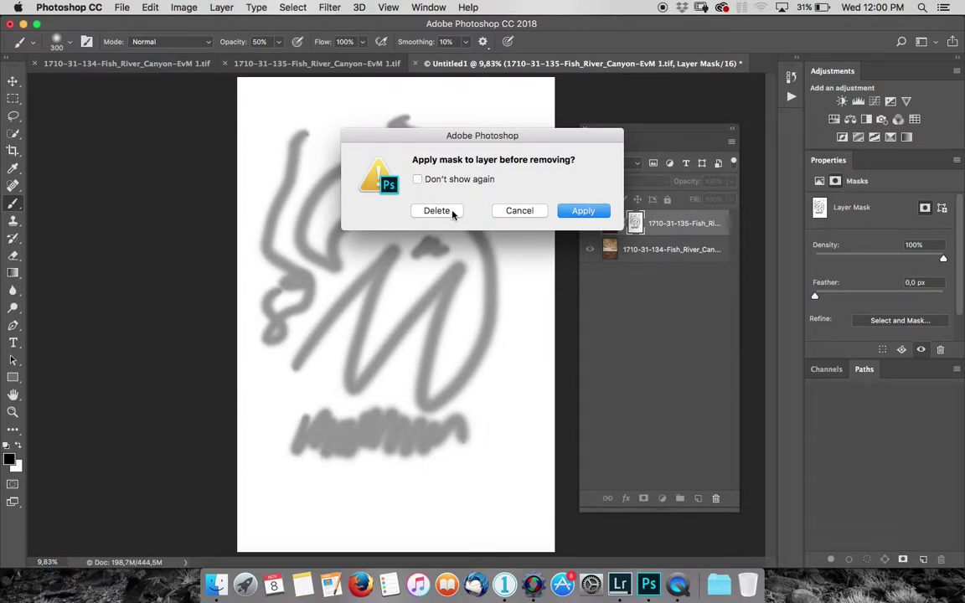
left_click(436, 210)
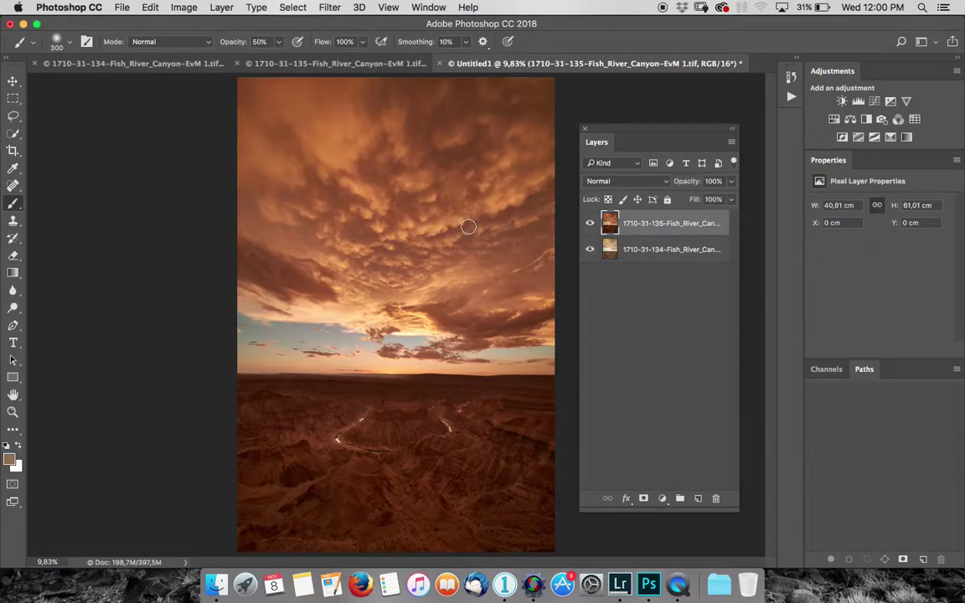
Add a new white mask, set brush opacity to 100%, and paint black letter shapes onto it.
left_click(643, 497)
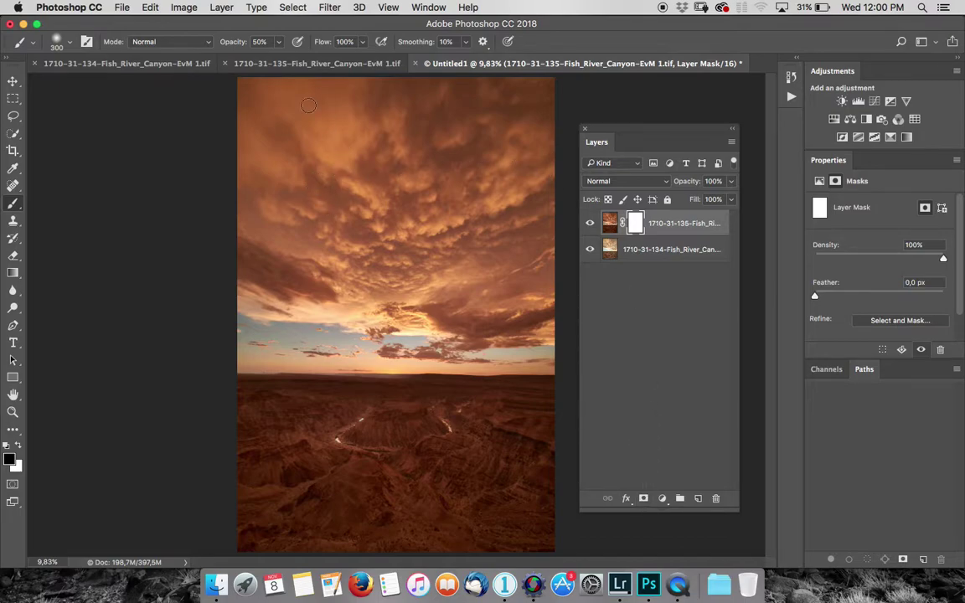
left_click(280, 43)
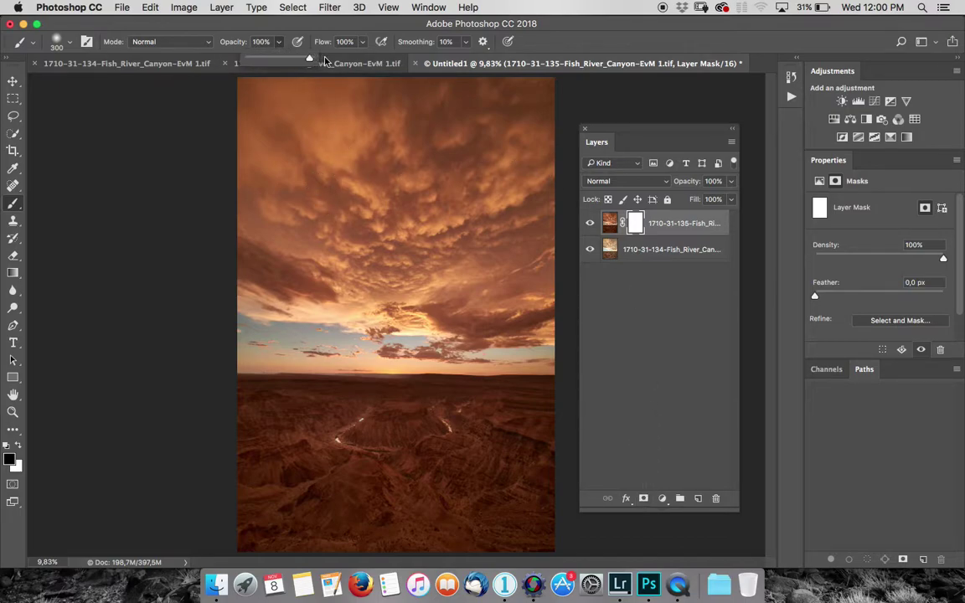
mouse_move(306, 122)
left_mouse_down()
mouse_move(294, 179)
mouse_move(339, 176)
left_mouse_up()
mouse_move(295, 151)
left_mouse_down()
mouse_move(329, 149)
mouse_move(341, 123)
left_mouse_up()
mouse_move(295, 238)
left_mouse_down()
mouse_move(293, 262)
mouse_move(339, 261)
mouse_move(352, 218)
mouse_move(436, 318)
left_mouse_up()
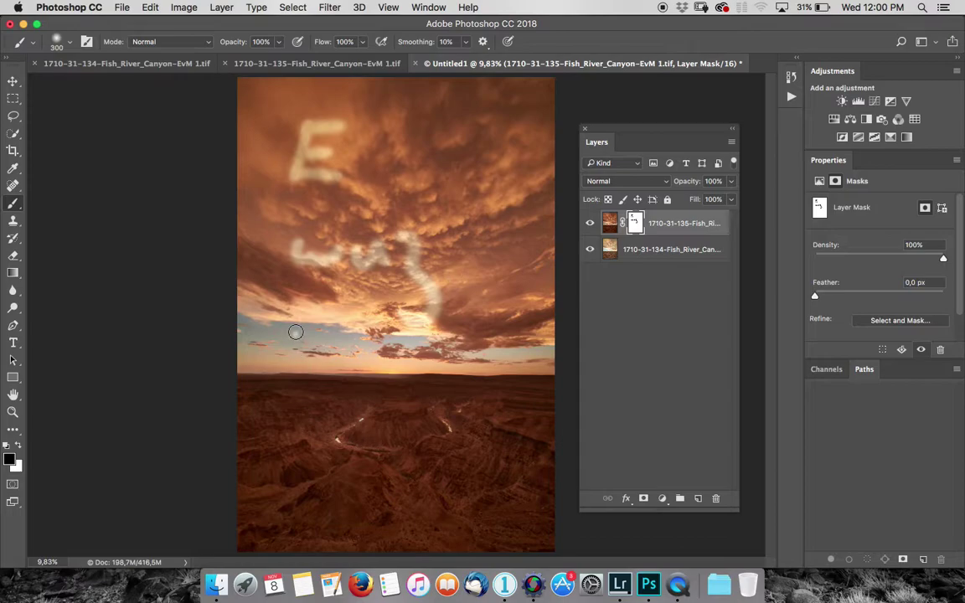
mouse_move(295, 340)
left_mouse_down()
mouse_move(295, 411)
mouse_move(328, 408)
left_mouse_up()
mouse_move(335, 373)
left_mouse_down()
mouse_move(390, 384)
mouse_move(426, 364)
left_mouse_up()
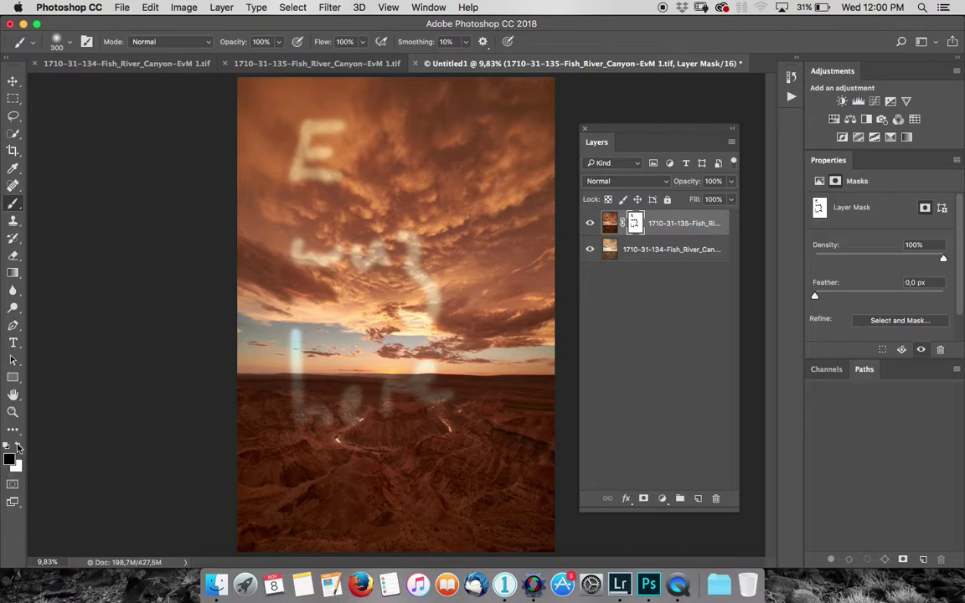
Paint the letters back out in white, enlarging the brush to 1000.
left_click(18, 445)
mouse_move(307, 132)
left_mouse_down()
mouse_move(277, 122)
mouse_move(270, 159)
mouse_move(303, 126)
mouse_move(293, 171)
mouse_move(336, 261)
mouse_move(363, 217)
mouse_move(400, 320)
mouse_move(396, 346)
left_mouse_up()
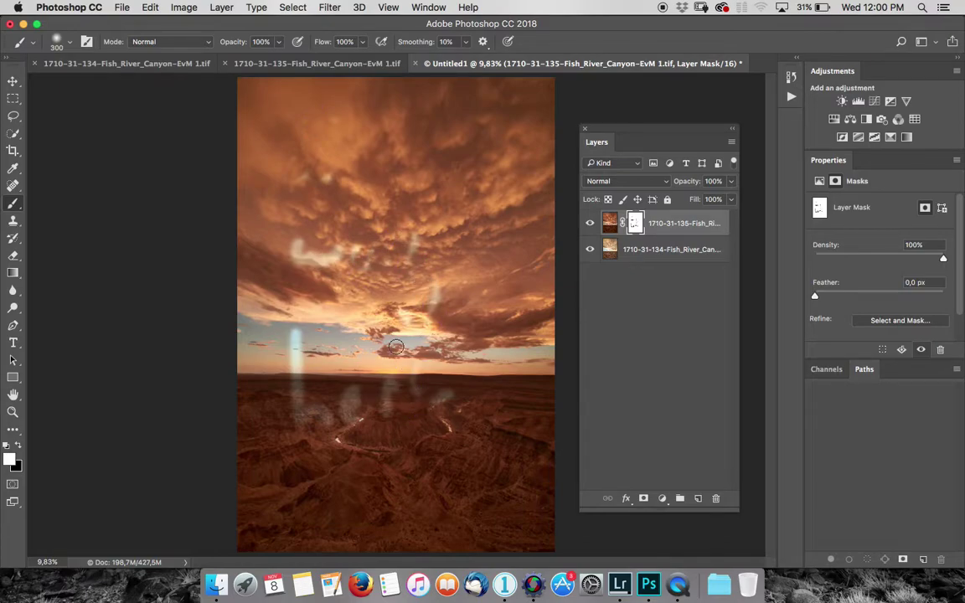
key("bracketright")
key("bracketright")
key("bracketright")
key("bracketright")
key("bracketright")
key("bracketright")
key("bracketright")
mouse_move(368, 216)
left_mouse_down()
mouse_move(308, 217)
mouse_move(302, 361)
mouse_move(368, 368)
mouse_move(314, 222)
mouse_move(376, 141)
mouse_move(305, 139)
mouse_move(315, 147)
mouse_move(268, 264)
mouse_move(416, 356)
left_mouse_up()
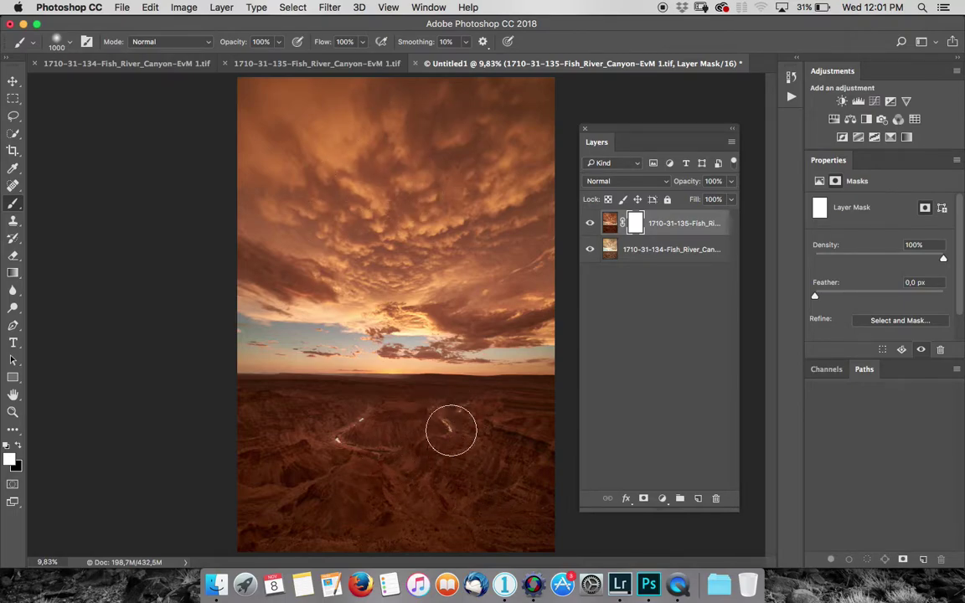
With black as foreground, paint the 135 layer mask across the canyon using the 1000 px brush.
left_click(20, 448)
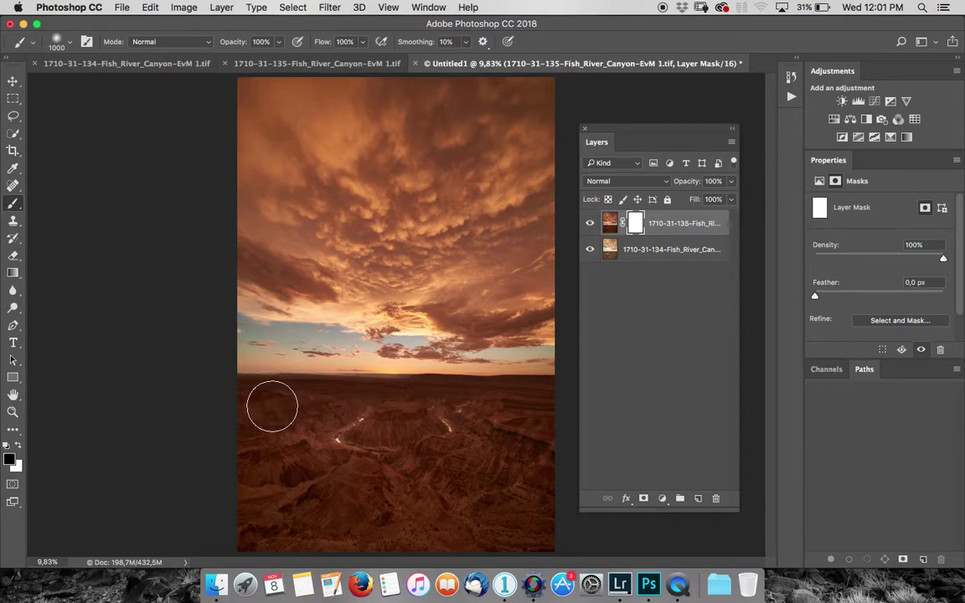
mouse_move(245, 403)
left_mouse_down()
mouse_move(238, 396)
mouse_move(489, 400)
mouse_move(250, 433)
mouse_move(399, 446)
mouse_move(319, 484)
left_mouse_up()
mouse_move(585, 481)
left_mouse_down()
mouse_move(235, 510)
mouse_move(391, 525)
mouse_move(549, 523)
mouse_move(343, 551)
left_mouse_up()
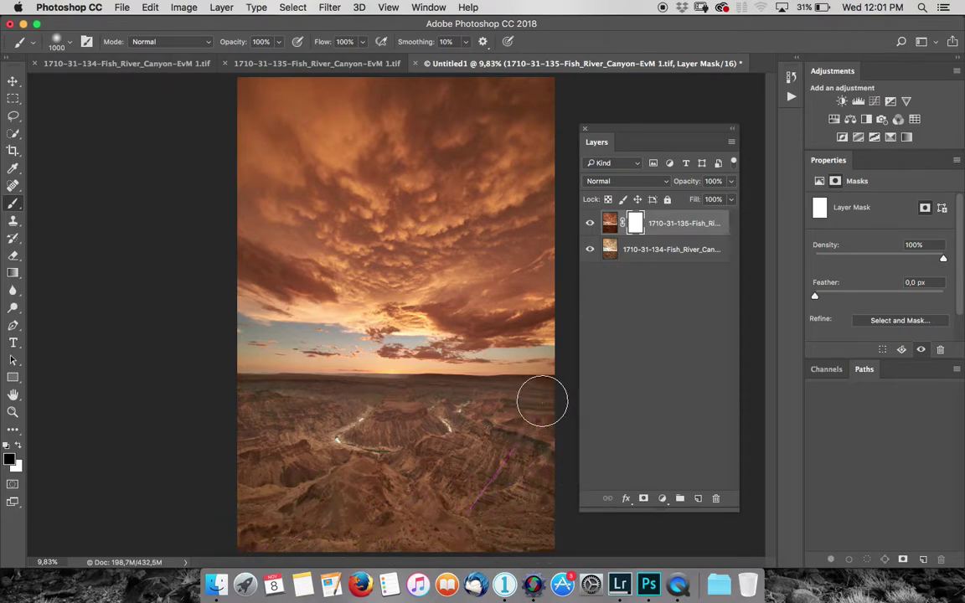
mouse_move(538, 399)
left_mouse_down()
mouse_move(247, 398)
mouse_move(573, 392)
left_mouse_up()
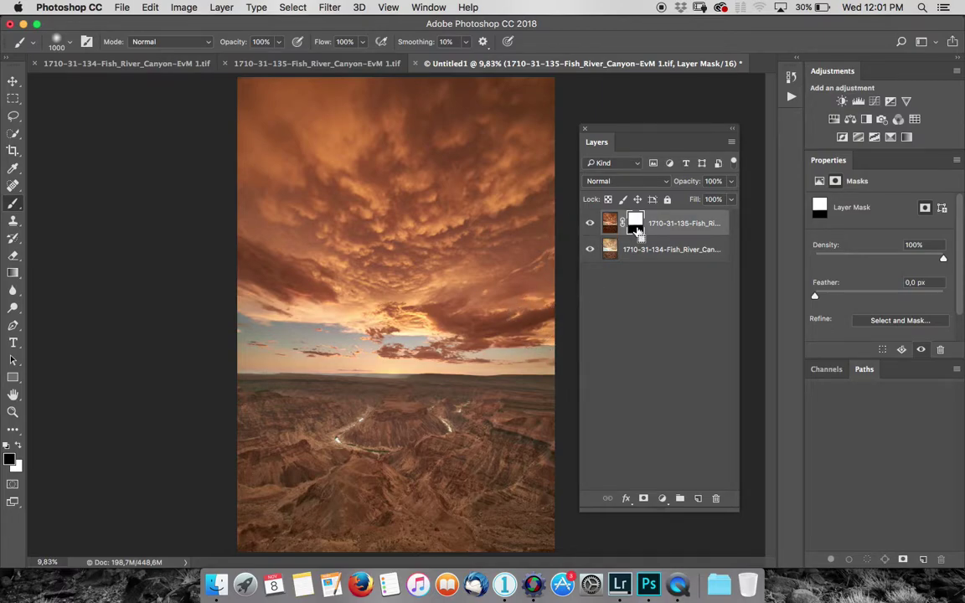
Restore the white mask, then drag a black-to-white gradient across the horizon on it.
key("super+z")
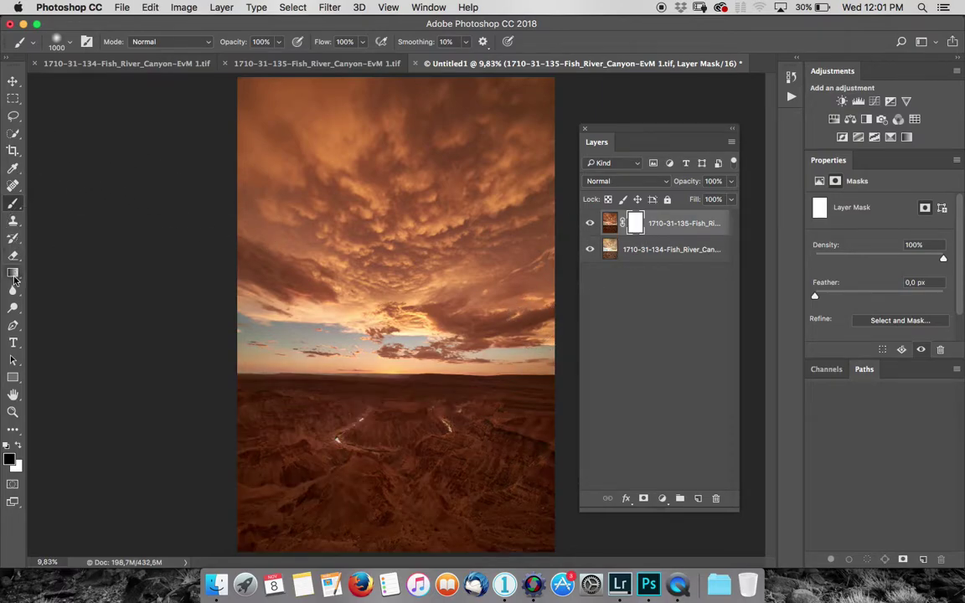
left_click(12, 274)
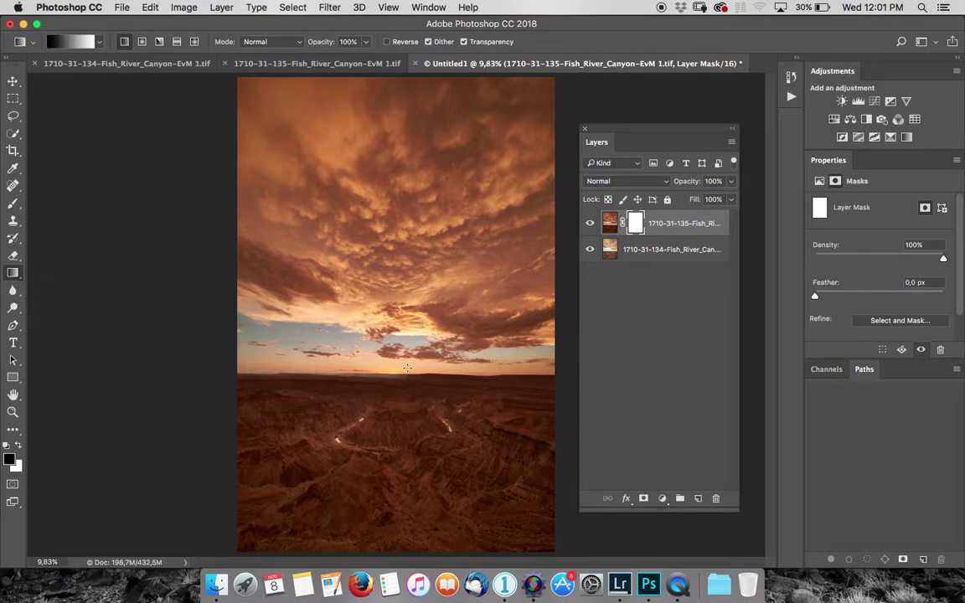
left_click_drag(397, 385, 399, 362)
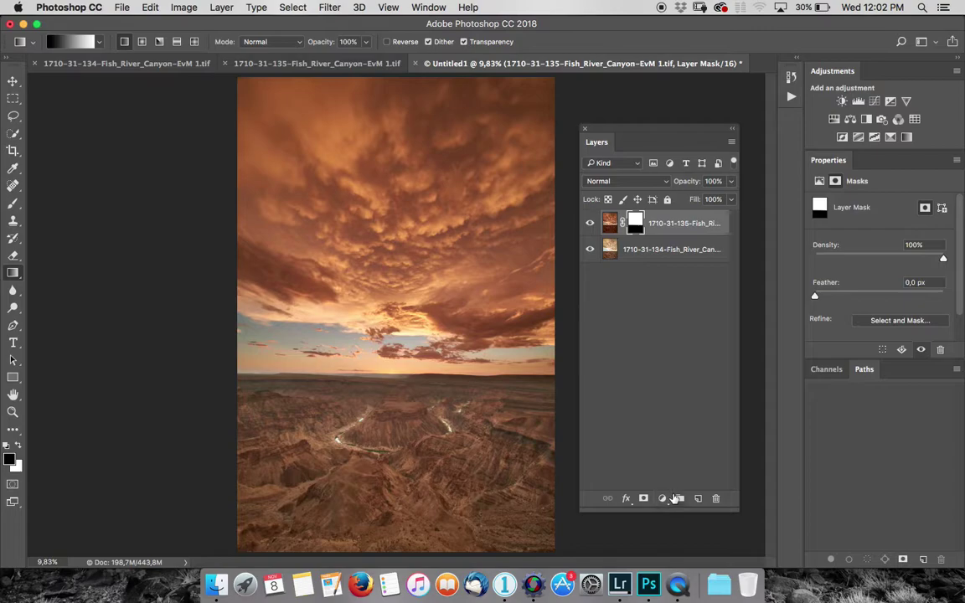
Add a Curves 1 adjustment layer above the sky and test a midpoint on its curve.
left_click(666, 498)
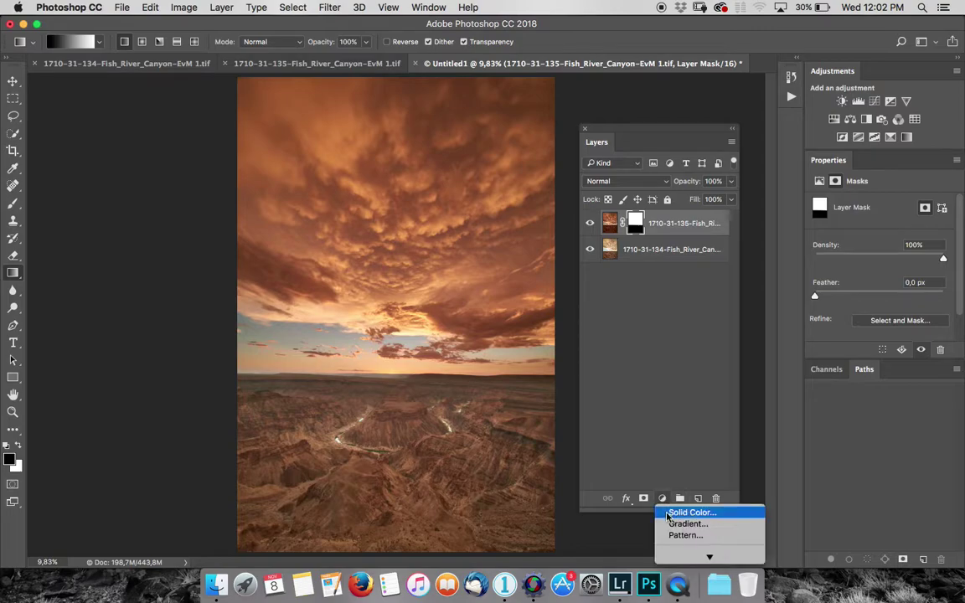
mouse_move(695, 555)
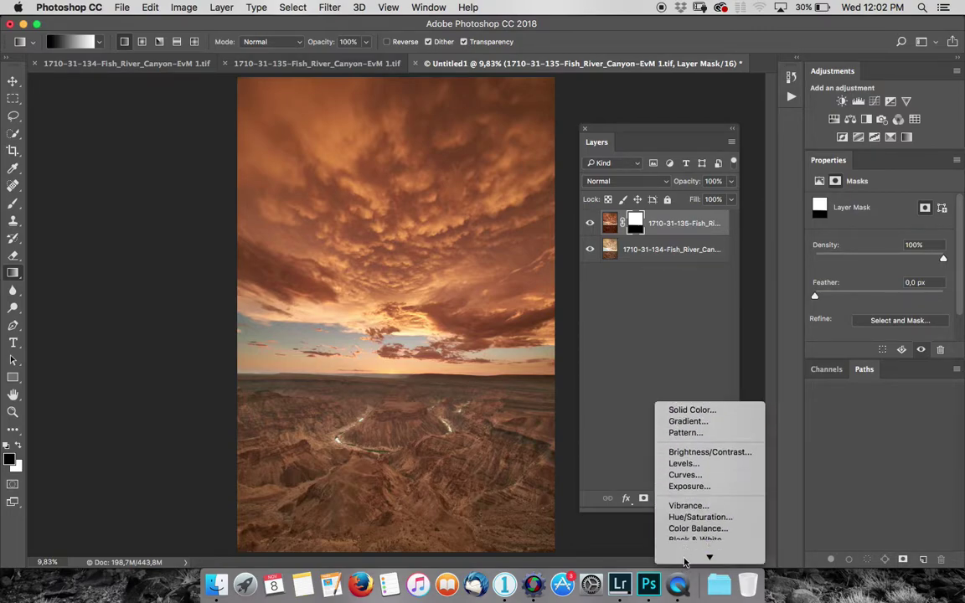
left_click(685, 394)
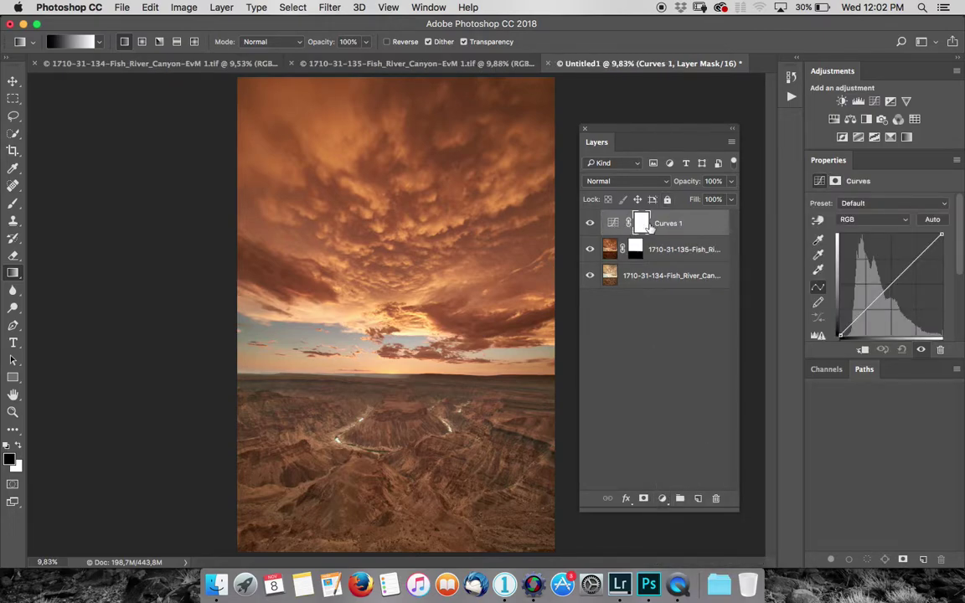
left_click_drag(888, 288, 902, 308)
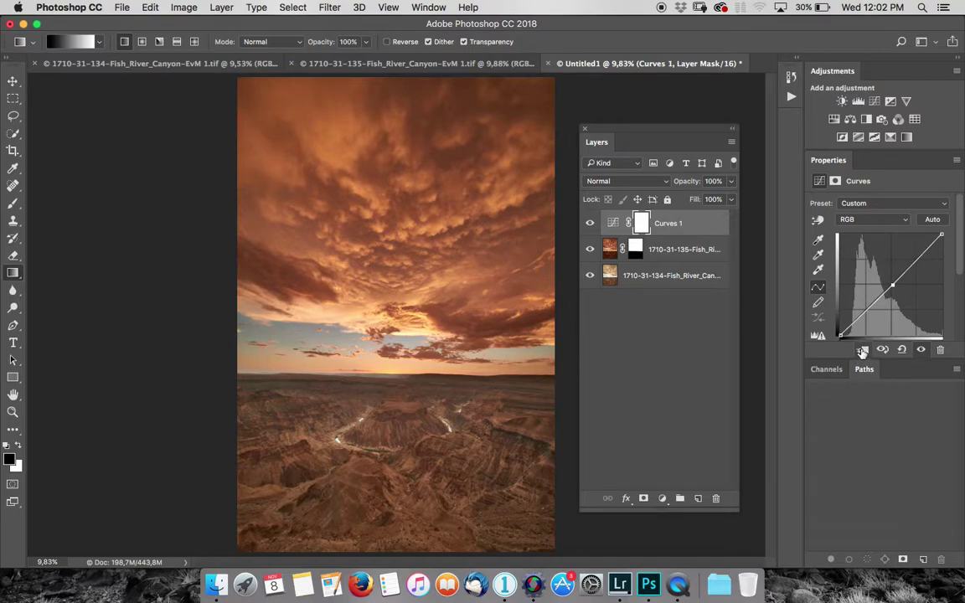
Clip Curves 1 to the sky layer and raise the RGB curve to brighten the sky.
left_click(861, 351)
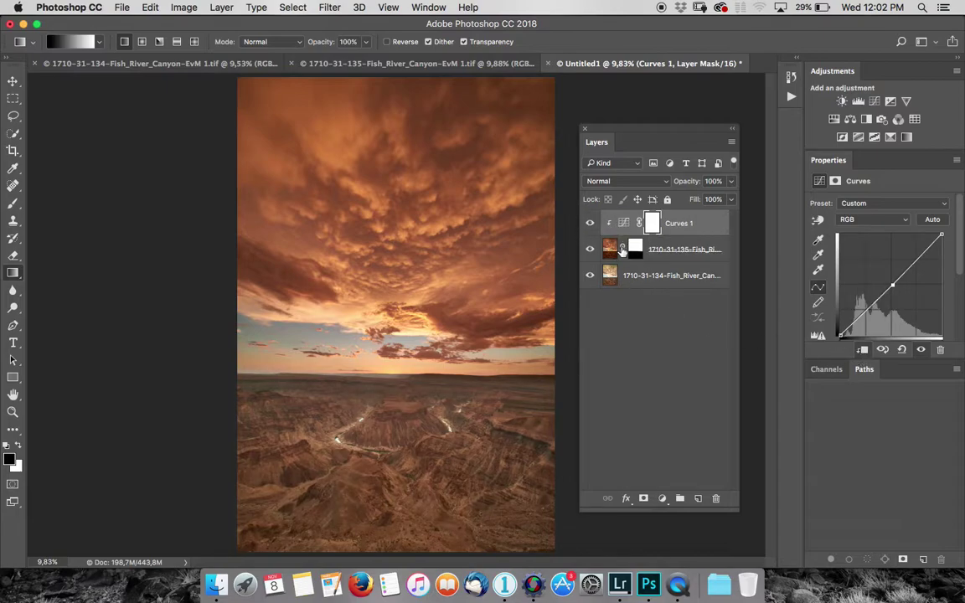
left_click_drag(899, 286, 882, 277)
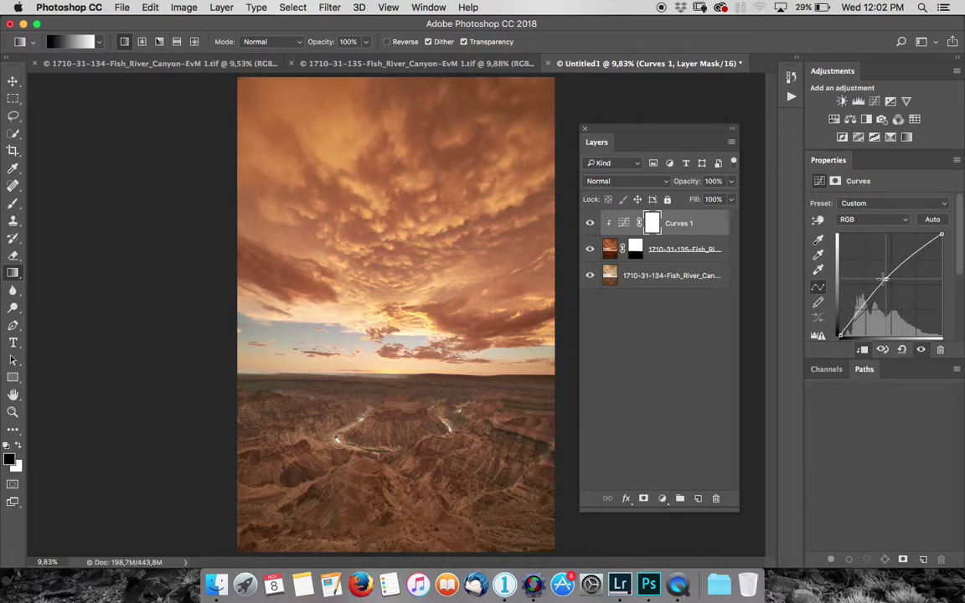
left_click(883, 279)
Lower the Red channel curve slightly and lift the Blue channel curve to cool the sky.
left_click(884, 219)
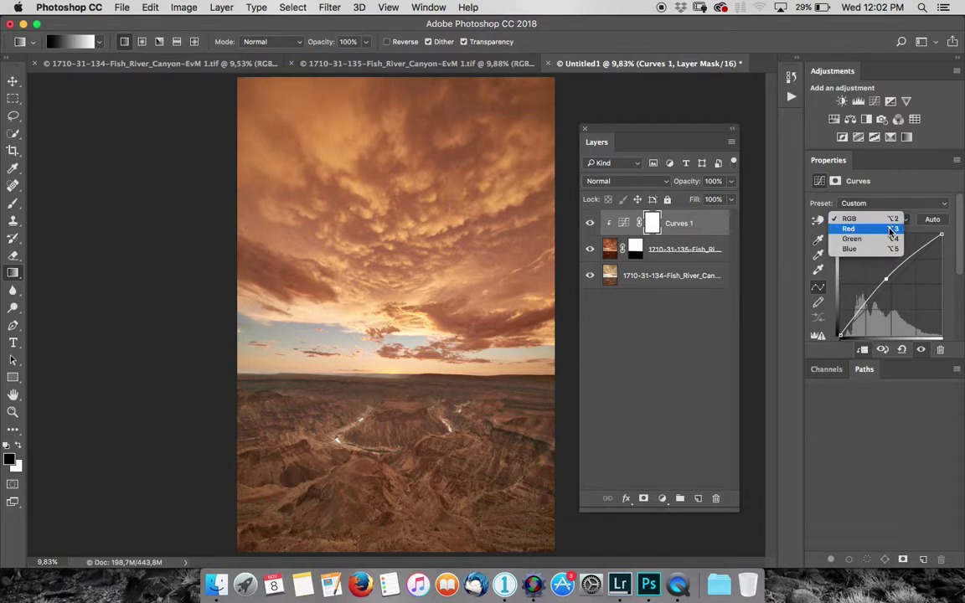
left_click(890, 229)
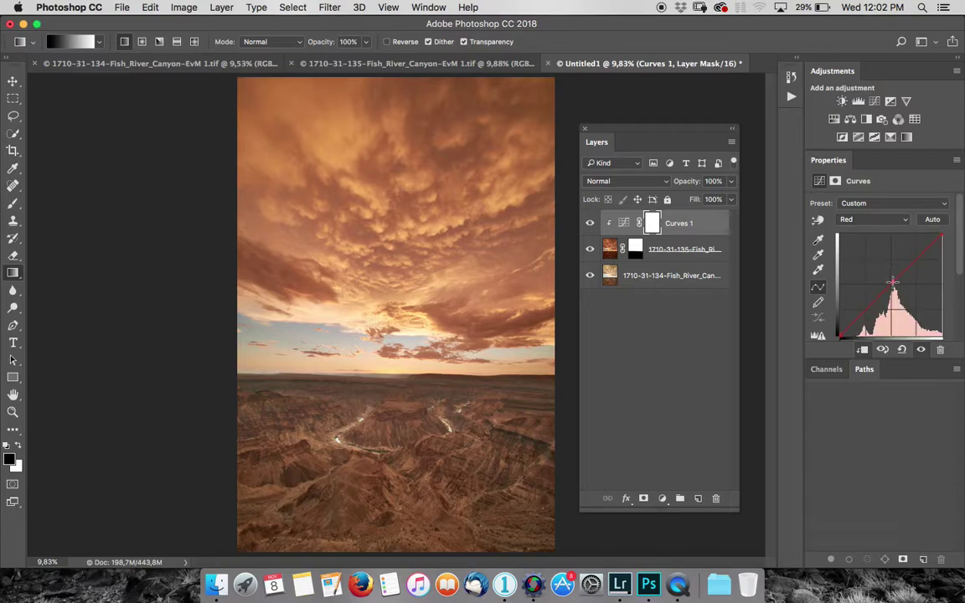
mouse_move(893, 281)
left_mouse_down()
mouse_move(891, 273)
mouse_move(895, 284)
left_mouse_up()
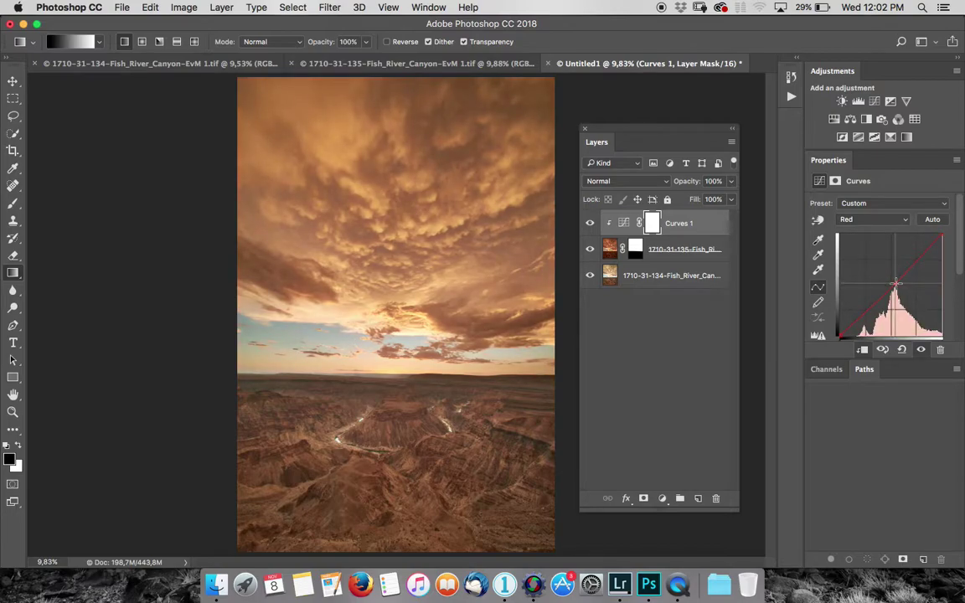
left_click(872, 219)
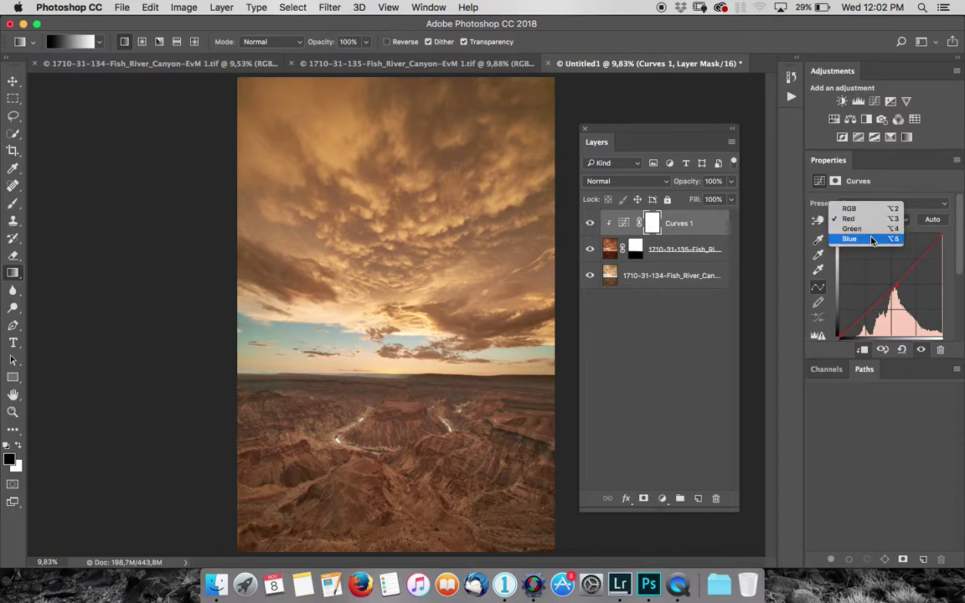
left_click(871, 240)
left_click_drag(890, 285, 891, 276)
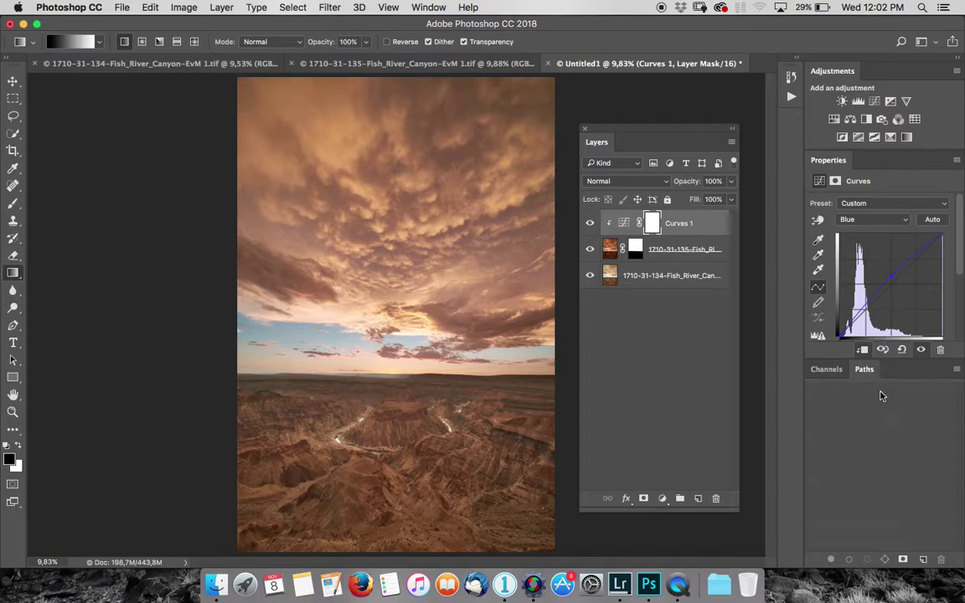